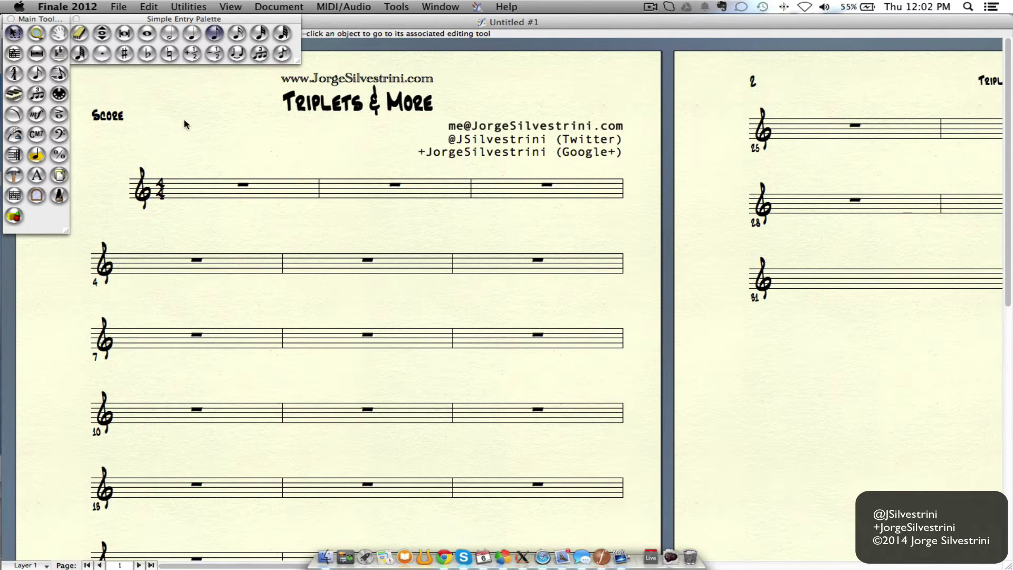
Switch to Simple Entry with eighth notes, ready to enter at the start of measure 1
{"action": "left_click", "coordinate": [38, 96]}
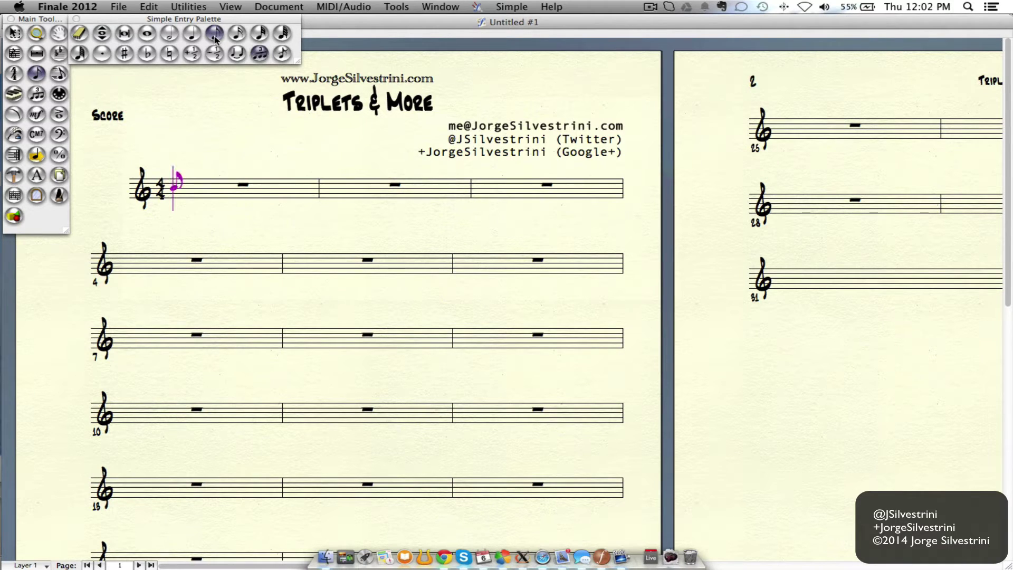
Enter the first eighth-note triplet at the start of measure 1
{"action": "key", "text": "9"}
{"action": "left_click", "coordinate": [174, 205]}
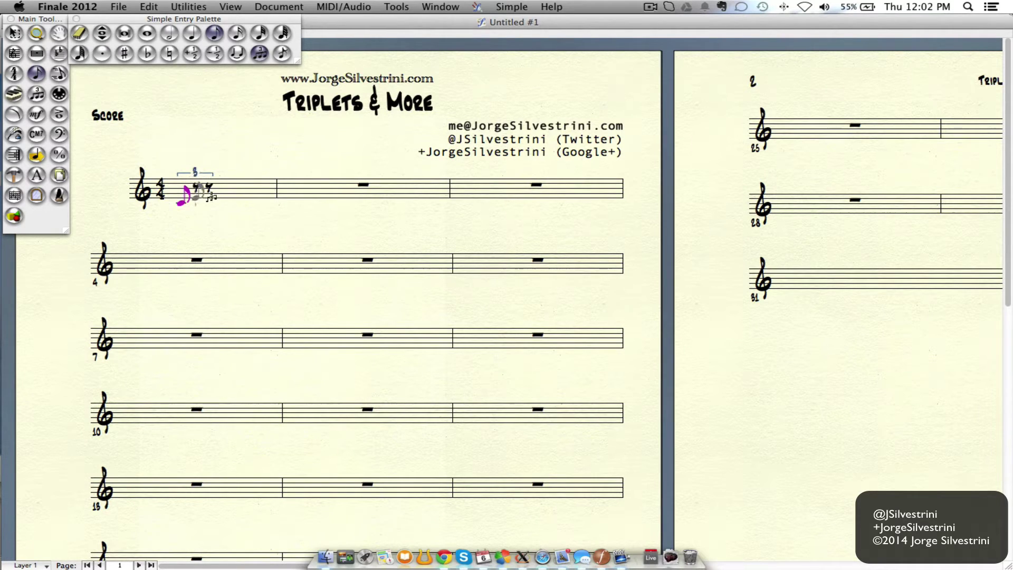
{"action": "left_click", "coordinate": [194, 197]}
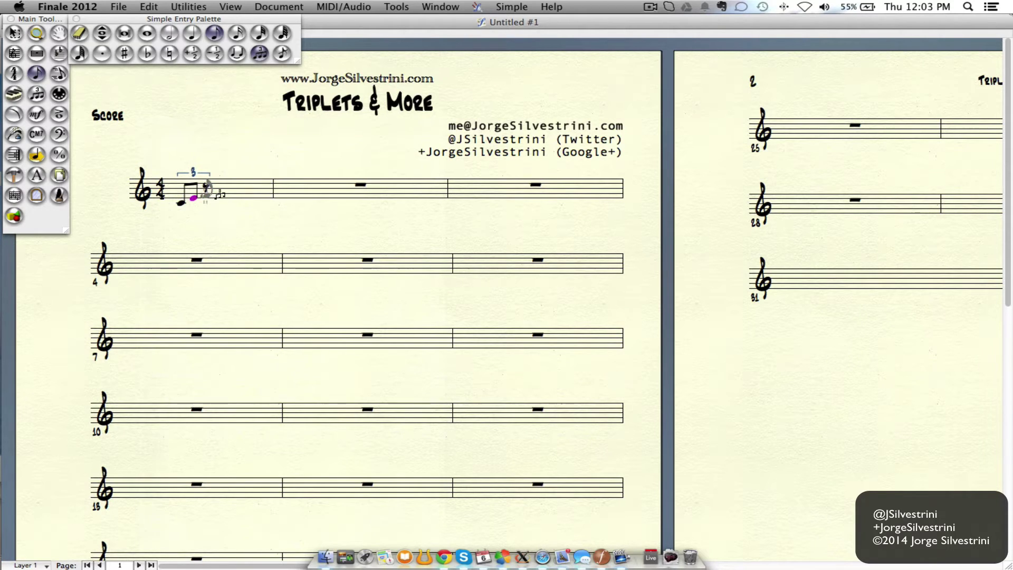
{"action": "left_click", "coordinate": [207, 193]}
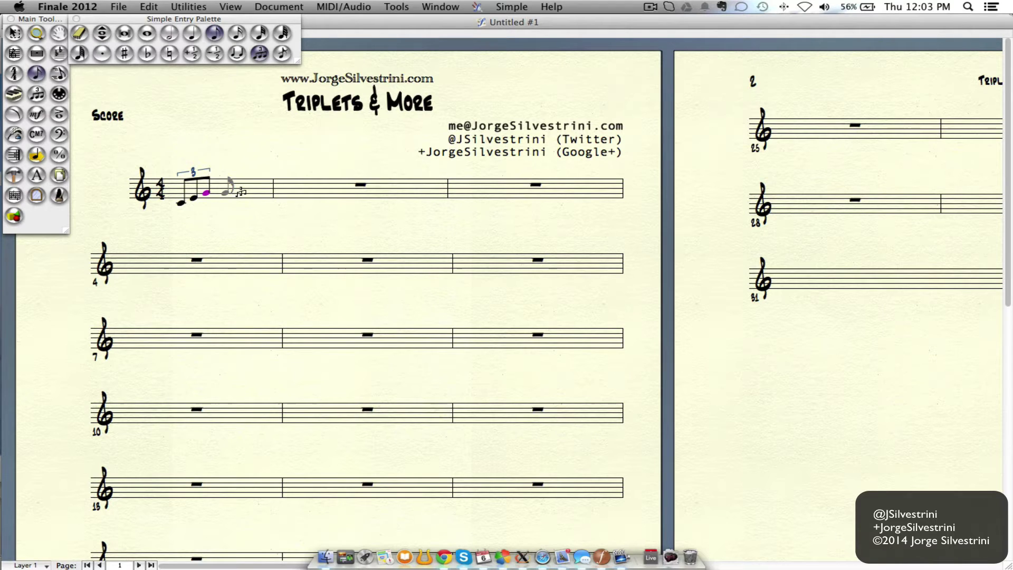
Enter a second eighth-note triplet whose first note is a rest
{"action": "left_click", "coordinate": [241, 191]}
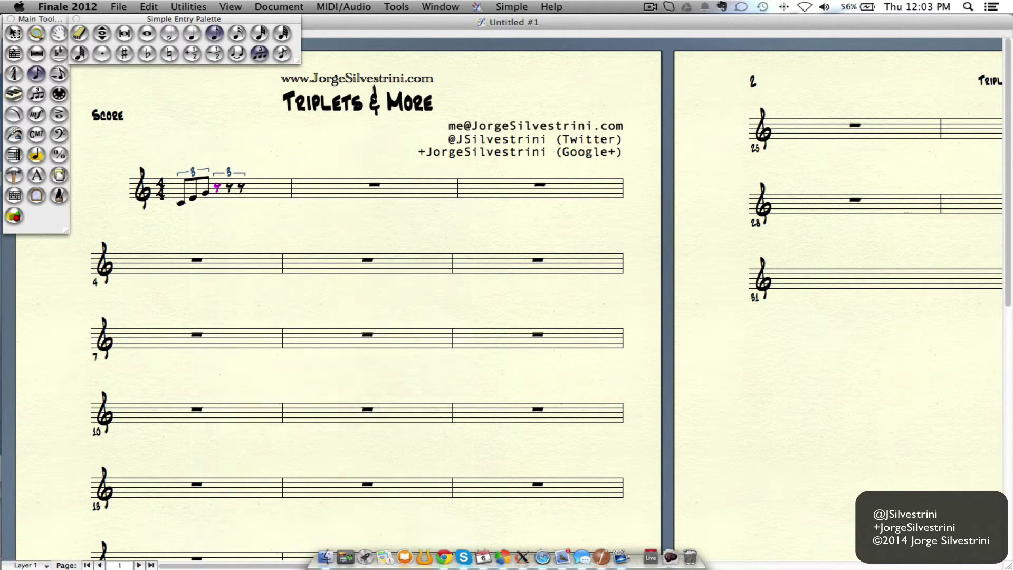
{"action": "key", "text": "r"}
{"action": "left_click", "coordinate": [233, 183]}
{"action": "left_click", "coordinate": [244, 190]}
Turn off triplet entry and add a quarter note after the triplets
{"action": "left_click", "coordinate": [193, 35]}
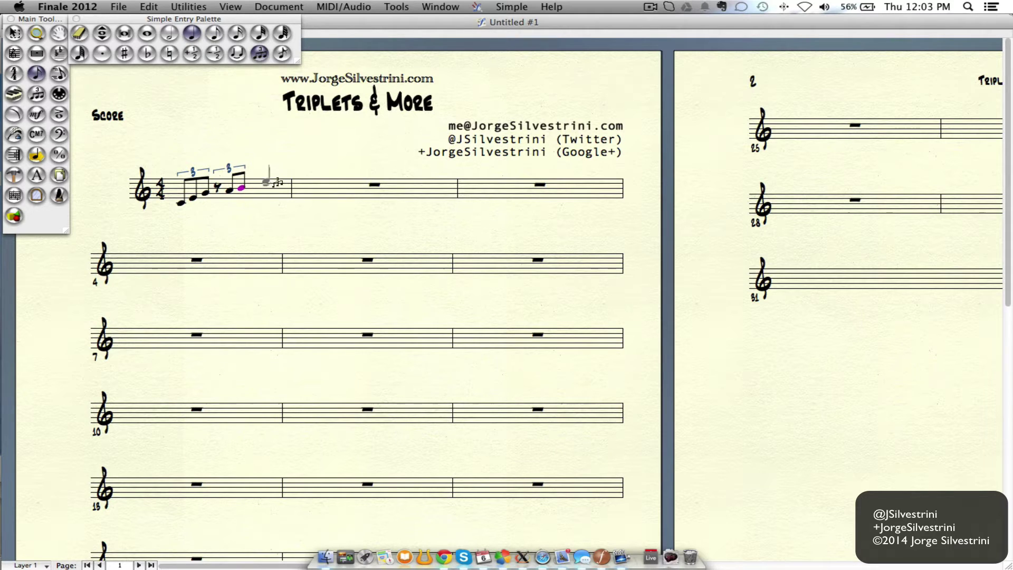
{"action": "left_click", "coordinate": [259, 53]}
{"action": "left_click", "coordinate": [260, 185]}
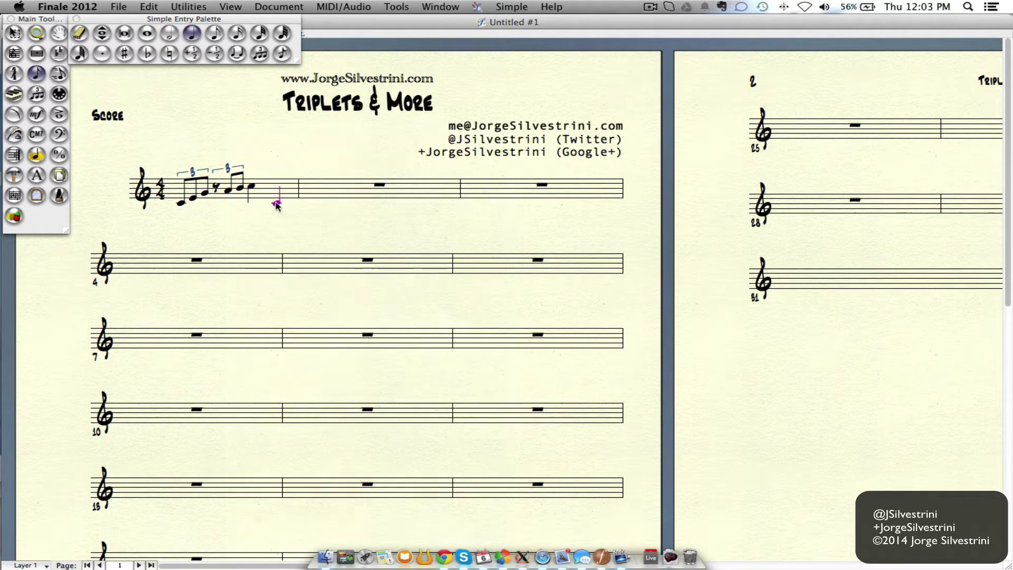
Turn on tuplet entry with the quarter-note duration
{"action": "left_click", "coordinate": [215, 39]}
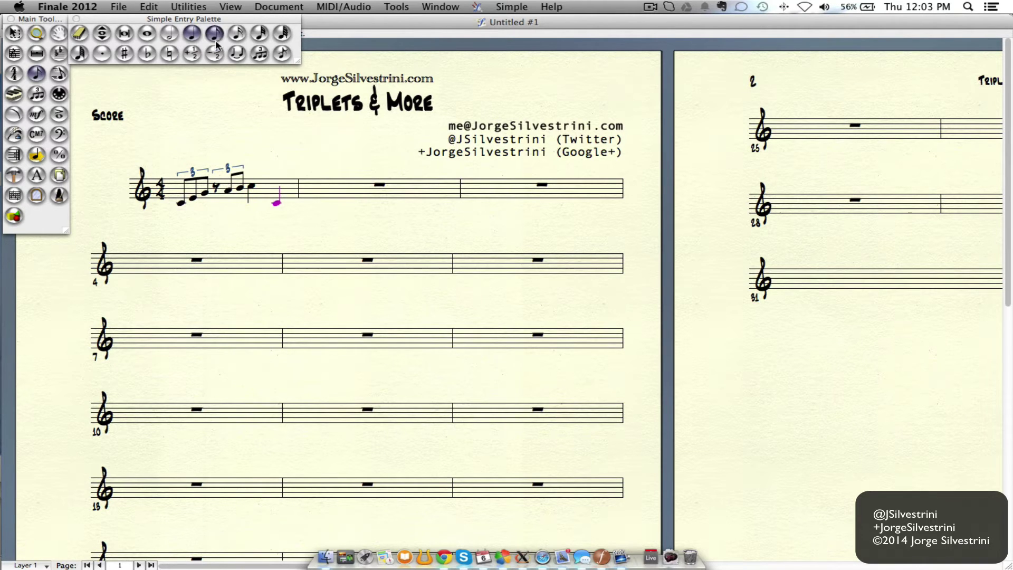
{"action": "left_click", "coordinate": [237, 34]}
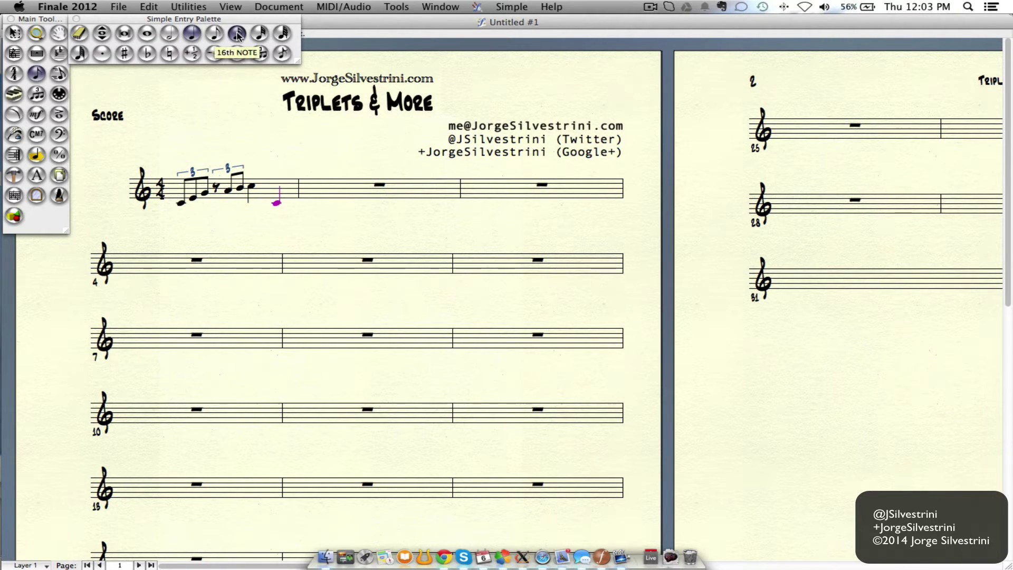
{"action": "left_click", "coordinate": [253, 53]}
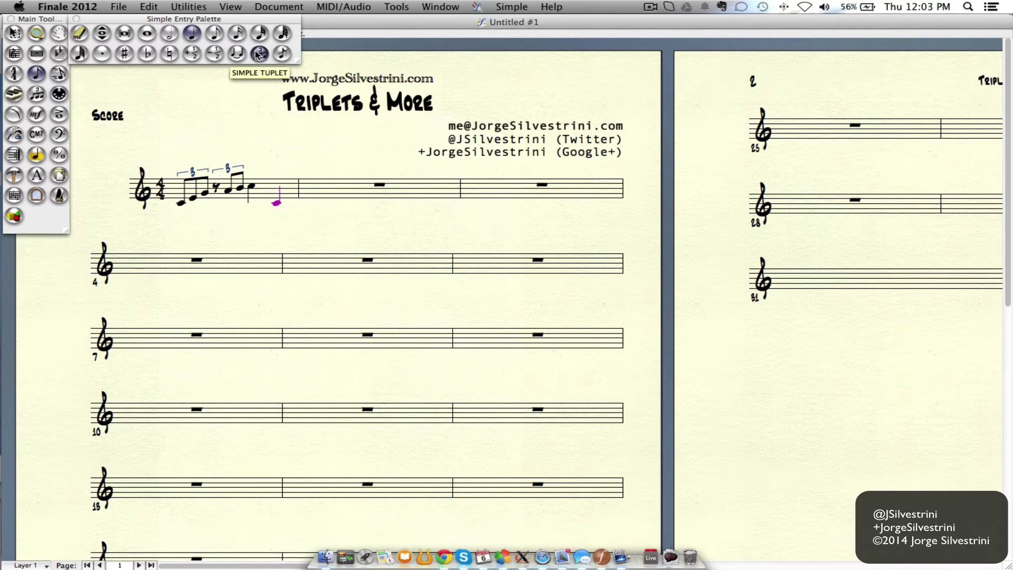
{"action": "left_click", "coordinate": [192, 33]}
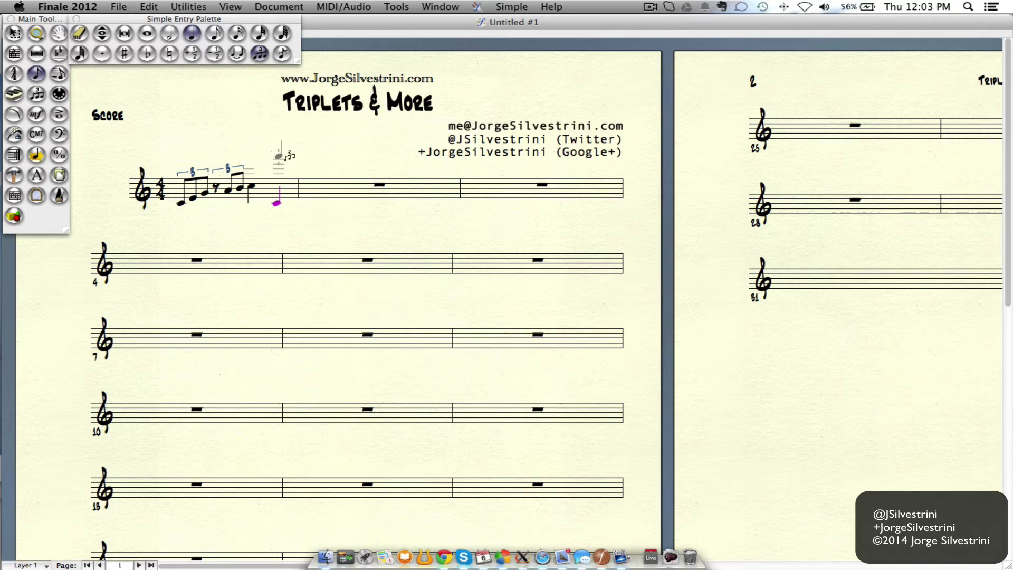
Enter two quarter-note triplets in measure 2, ending with B and C, then stop entry
{"action": "left_click", "coordinate": [311, 194]}
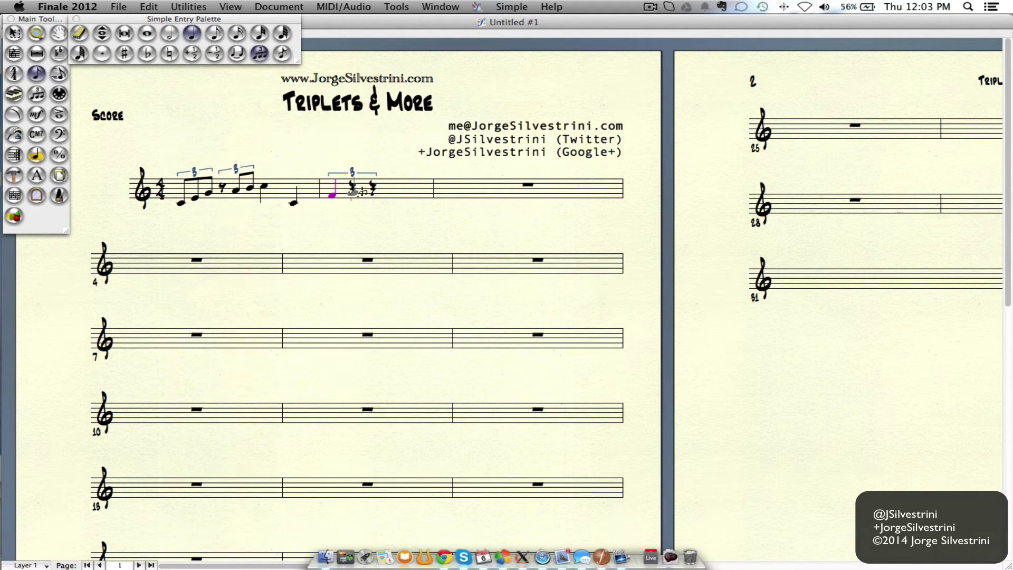
{"action": "left_click", "coordinate": [353, 191]}
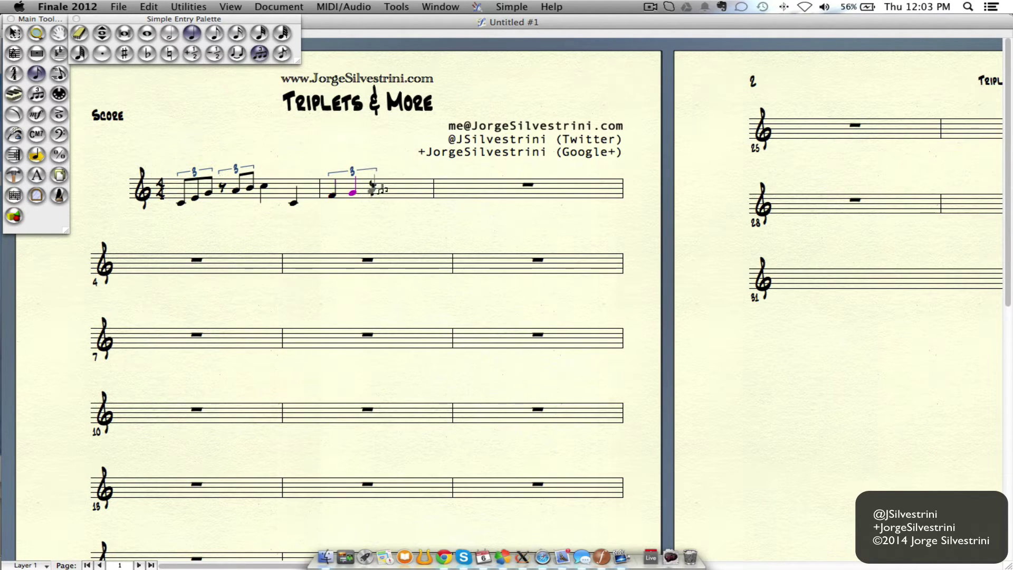
{"action": "left_click", "coordinate": [374, 191]}
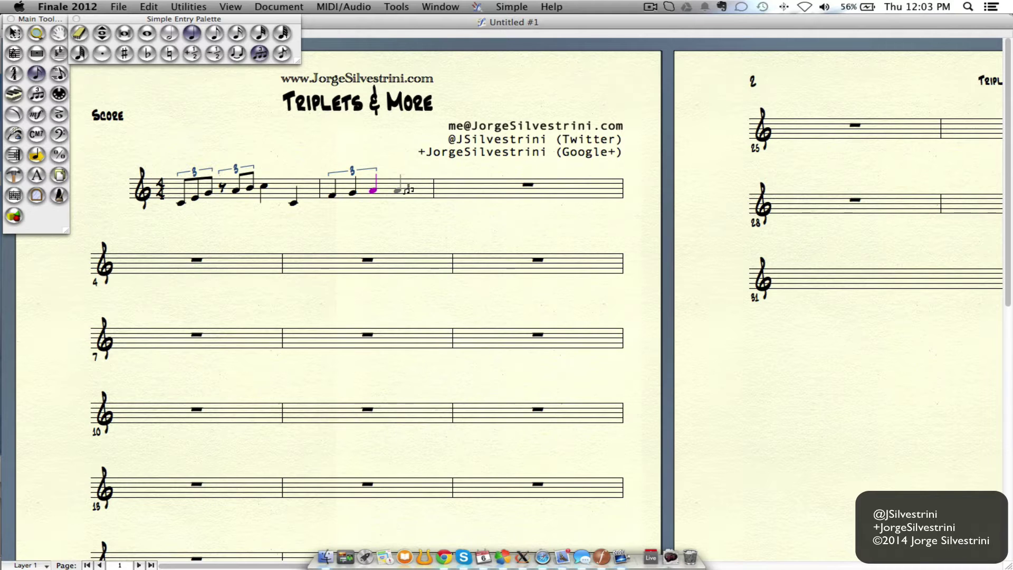
{"action": "left_click", "coordinate": [398, 189]}
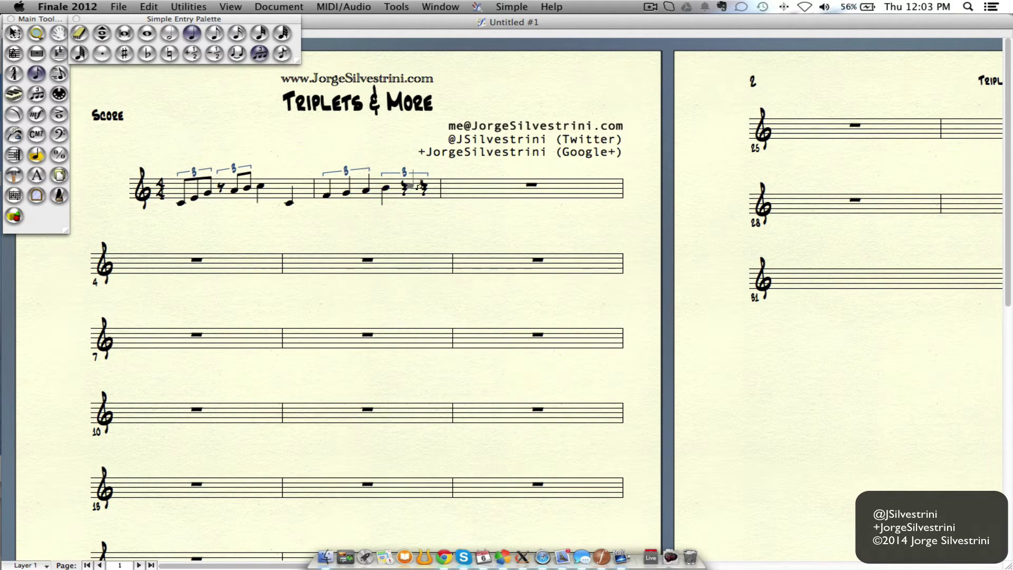
{"action": "left_click", "coordinate": [405, 186]}
{"action": "key", "text": "Escape"}
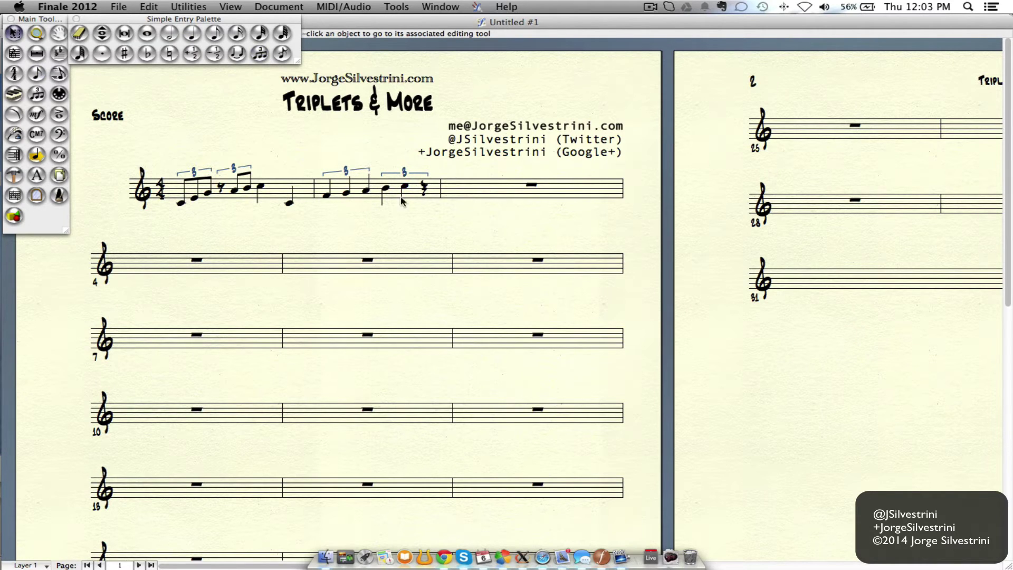
Move measure 3 to the next system and give measure 2 a double barline
{"action": "left_click", "coordinate": [449, 189]}
{"action": "key", "text": "Down"}
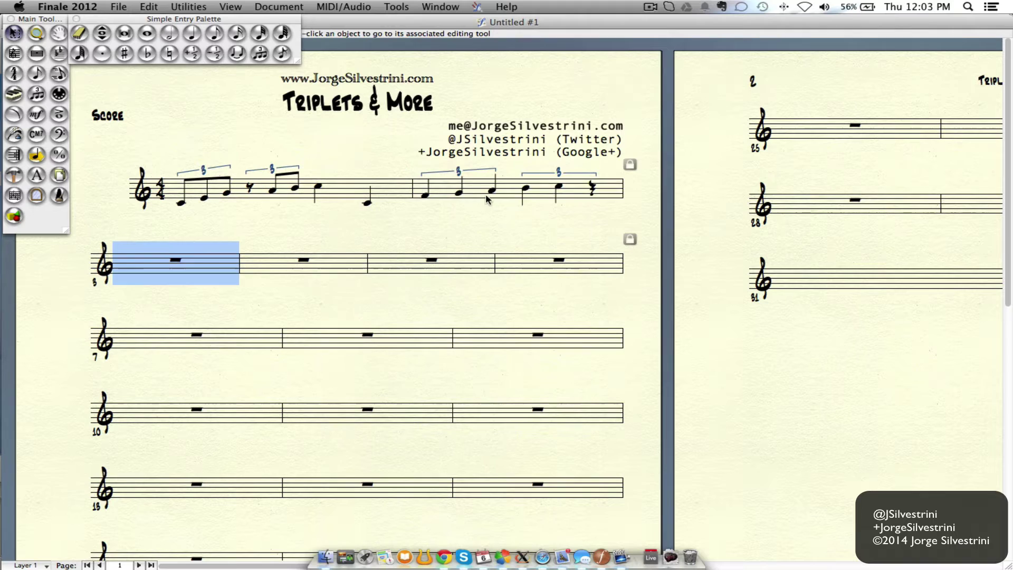
{"action": "left_click", "coordinate": [457, 201]}
{"action": "right_click", "coordinate": [484, 192]}
{"action": "mouse_move", "coordinate": [553, 227]}
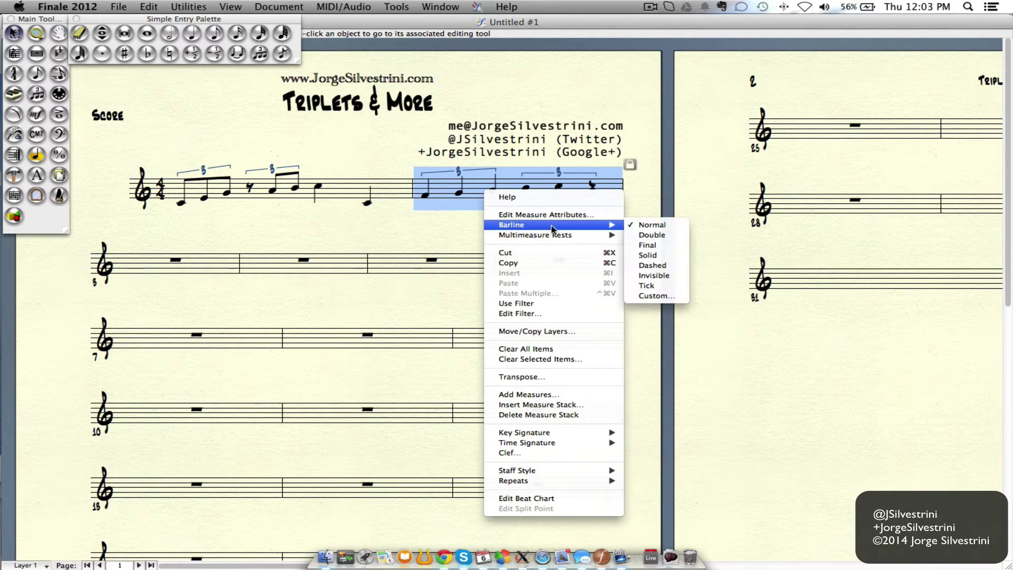
{"action": "left_click", "coordinate": [652, 234]}
{"action": "left_click", "coordinate": [443, 235]}
Push measure 5 to a new system and resume tuplet note entry
{"action": "left_click", "coordinate": [398, 268]}
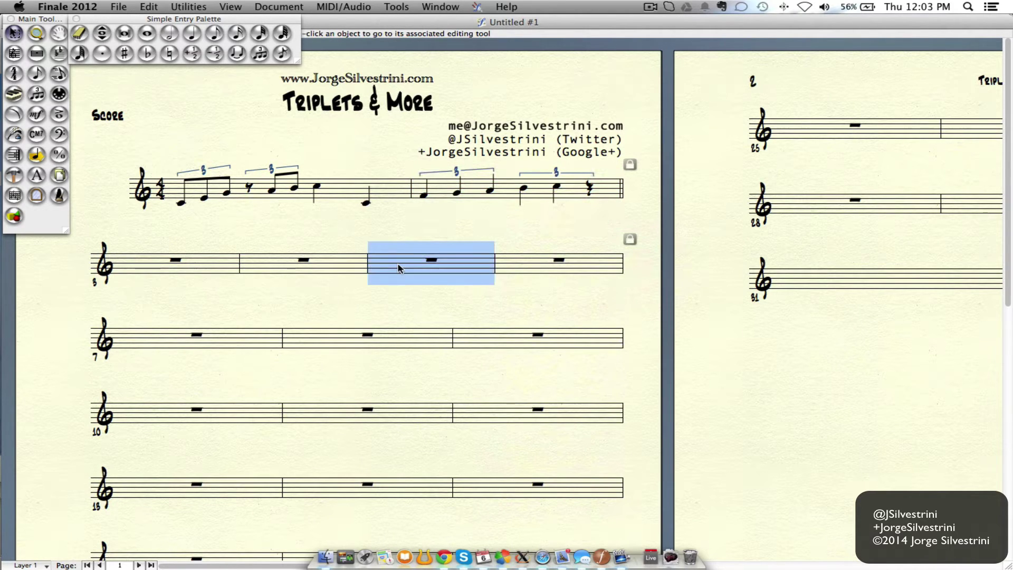
{"action": "key", "text": "Down"}
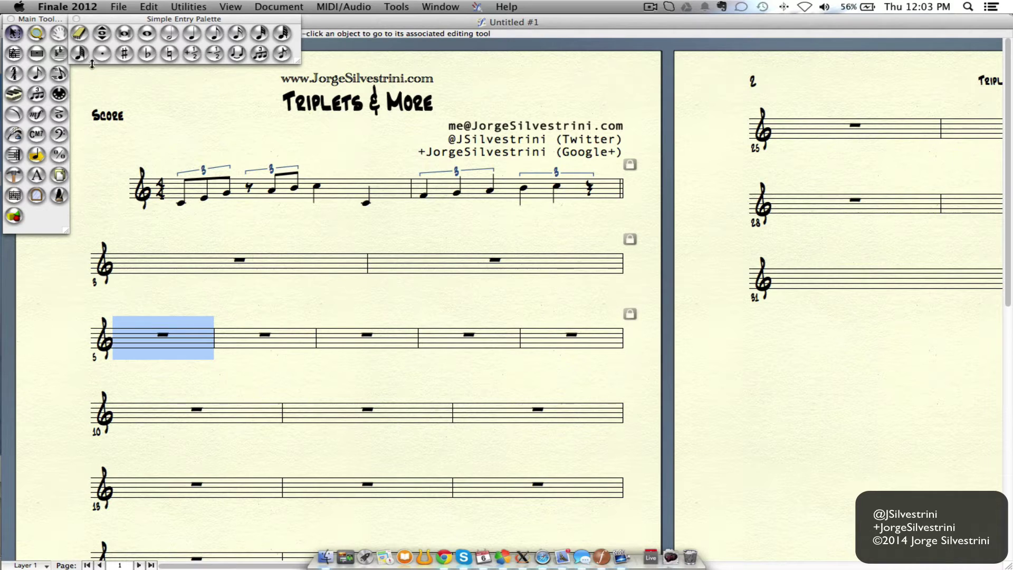
{"action": "left_click", "coordinate": [258, 55]}
{"action": "left_click", "coordinate": [214, 34]}
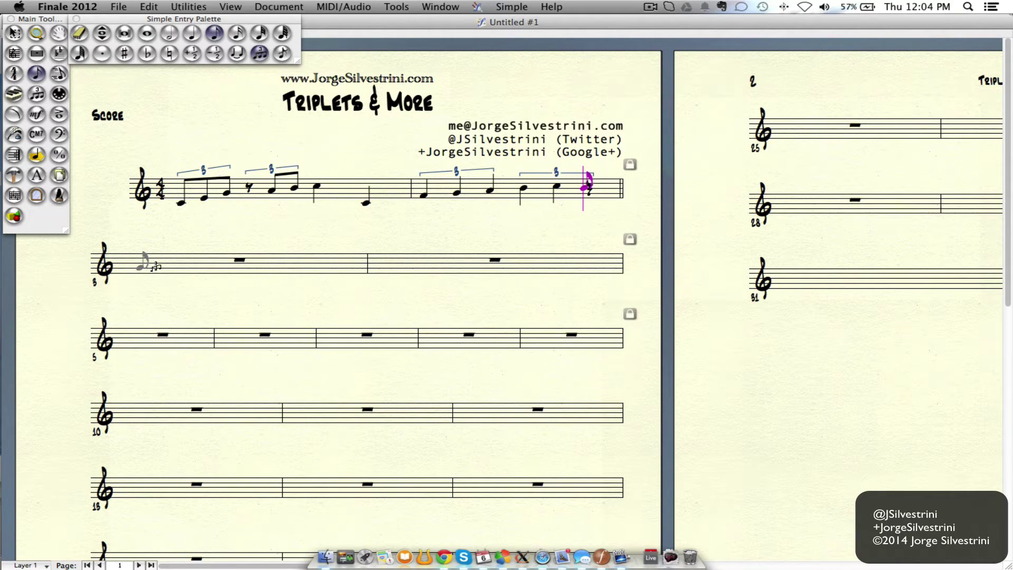
Define a tuplet of 5 in the space of 2, keeping Use Current note value
{"action": "key", "text": "alt+9"}
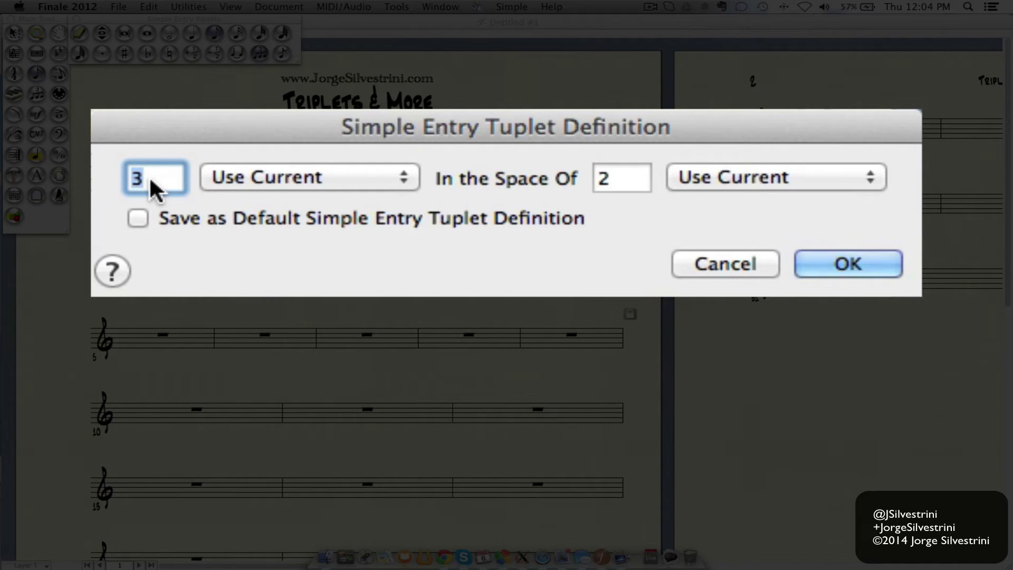
{"action": "type", "text": "5"}
{"action": "left_click", "coordinate": [237, 173]}
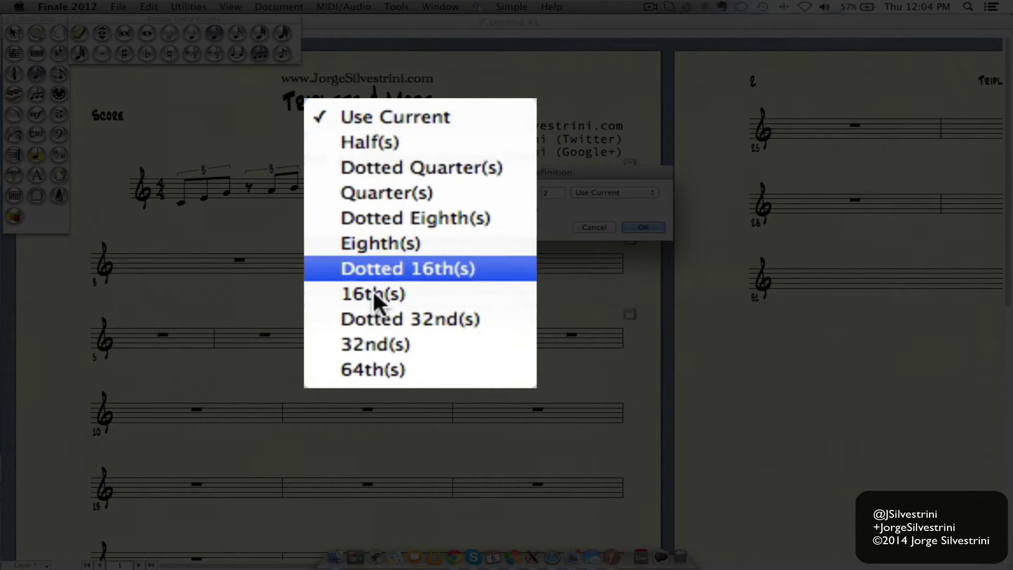
{"action": "left_click", "coordinate": [383, 138]}
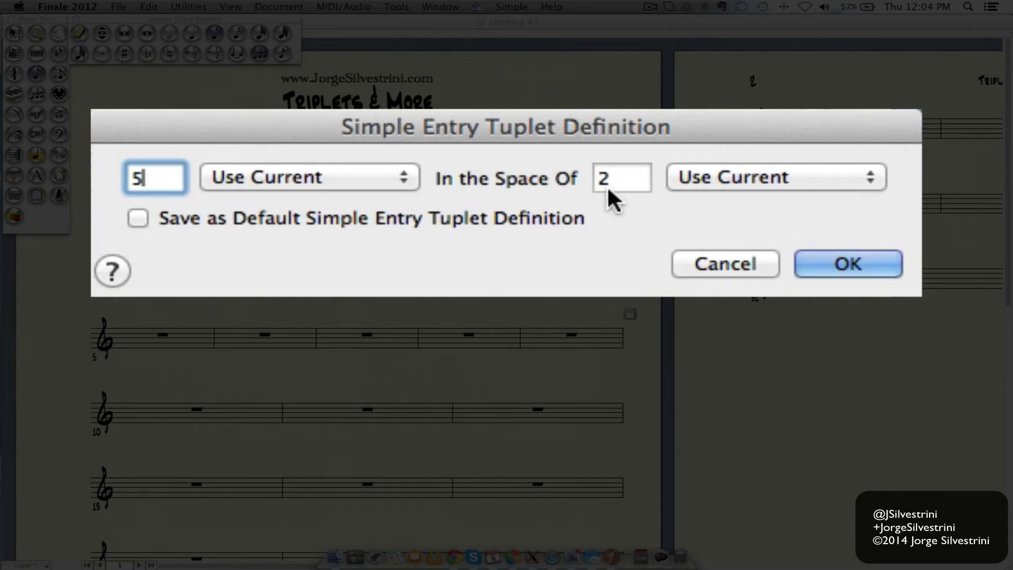
{"action": "left_click", "coordinate": [729, 176]}
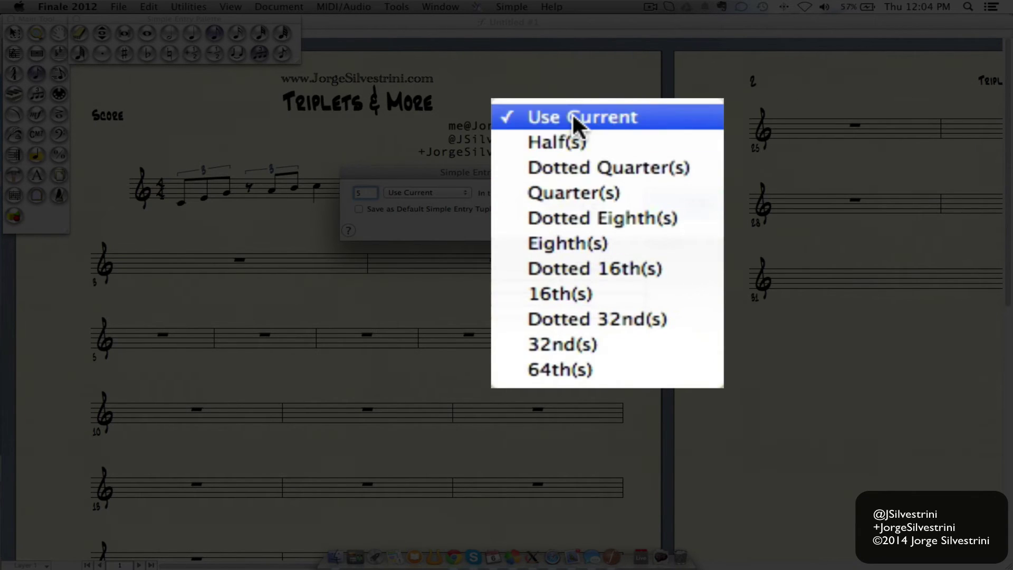
{"action": "left_click", "coordinate": [572, 112]}
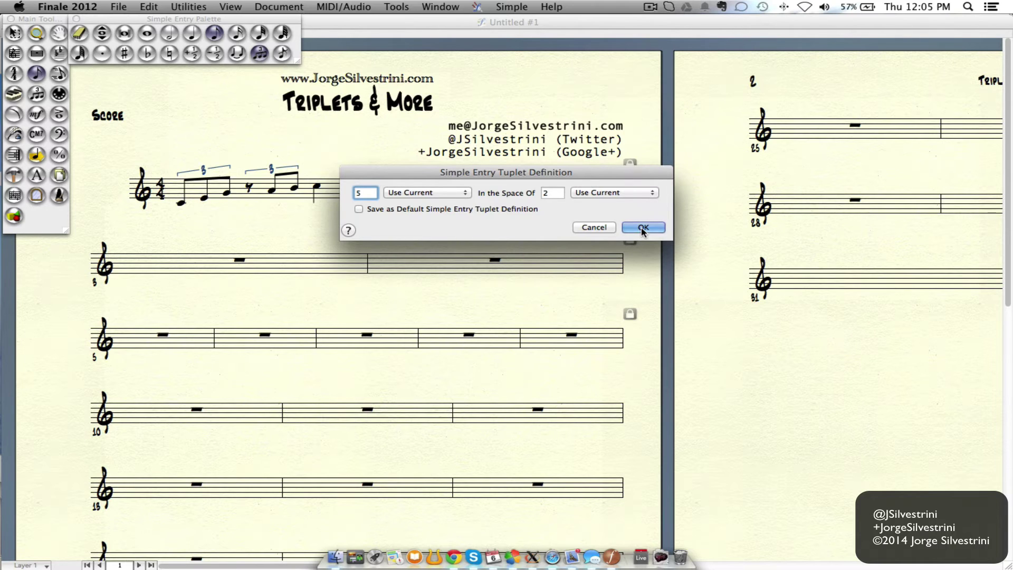
Confirm the 5-in-2 tuplet and enter five eighth notes in measure 3
{"action": "left_click", "coordinate": [643, 227]}
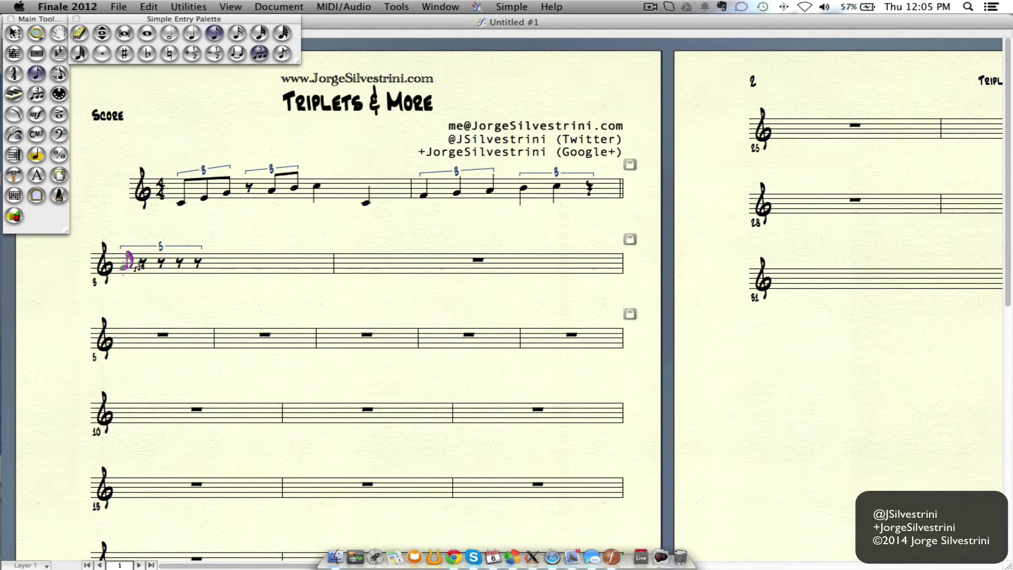
{"action": "key", "text": "Return"}
{"action": "key", "text": "Return"}
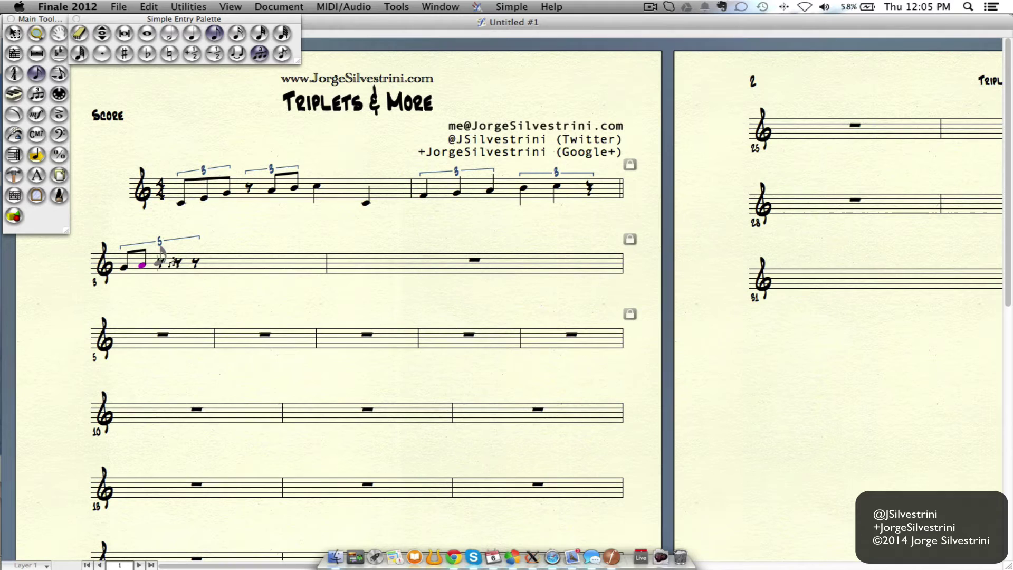
{"action": "key", "text": "Return"}
{"action": "key", "text": "Return"}
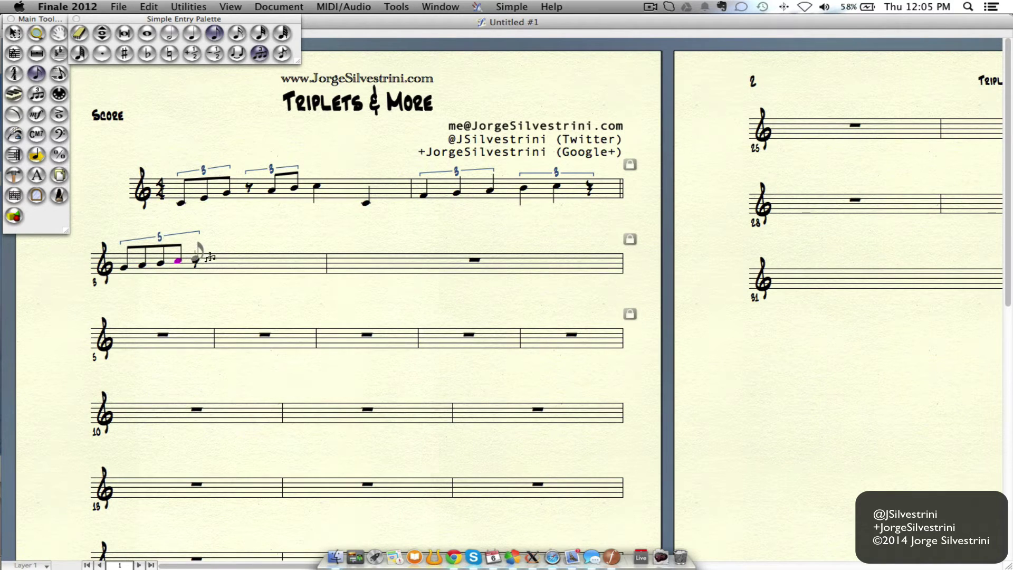
{"action": "key", "text": "Return"}
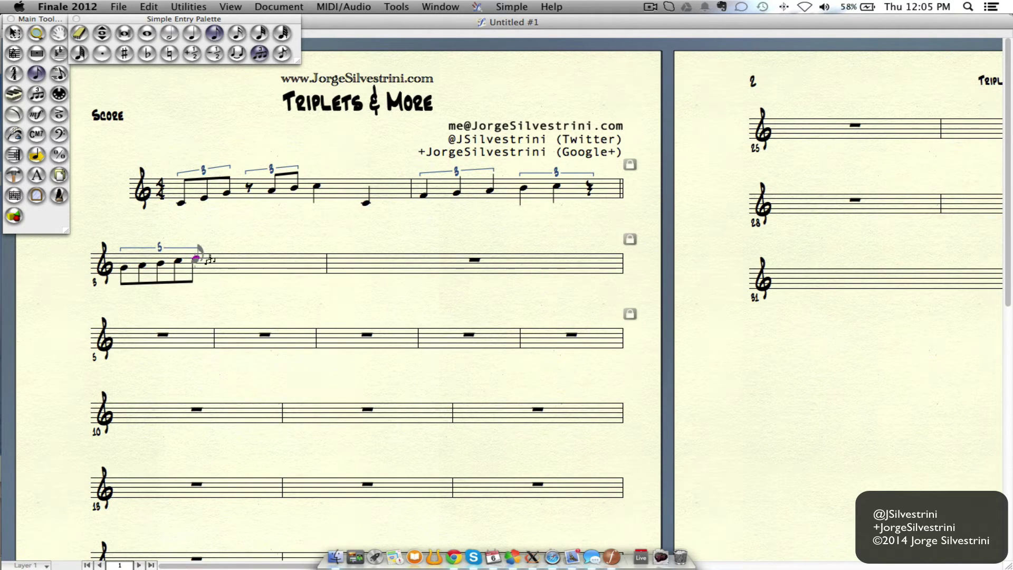
{"action": "key", "text": "Return"}
{"action": "key", "text": "Left"}
{"action": "key", "text": "Left"}
Fix the quintuplet's rests back into notes and lower its second note one step
{"action": "key", "text": "r"}
{"action": "key", "text": "Left"}
{"action": "key", "text": "Right"}
{"action": "key", "text": "Right"}
{"action": "key", "text": "Left"}
{"action": "key", "text": "Left"}
{"action": "key", "text": "r"}
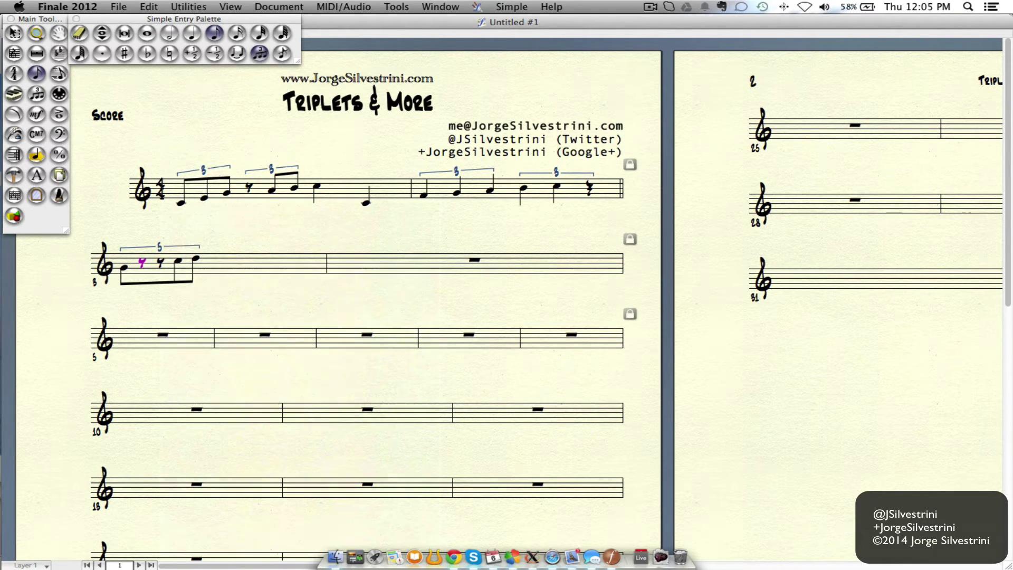
{"action": "key", "text": "r"}
{"action": "key", "text": "Right"}
{"action": "key", "text": "r"}
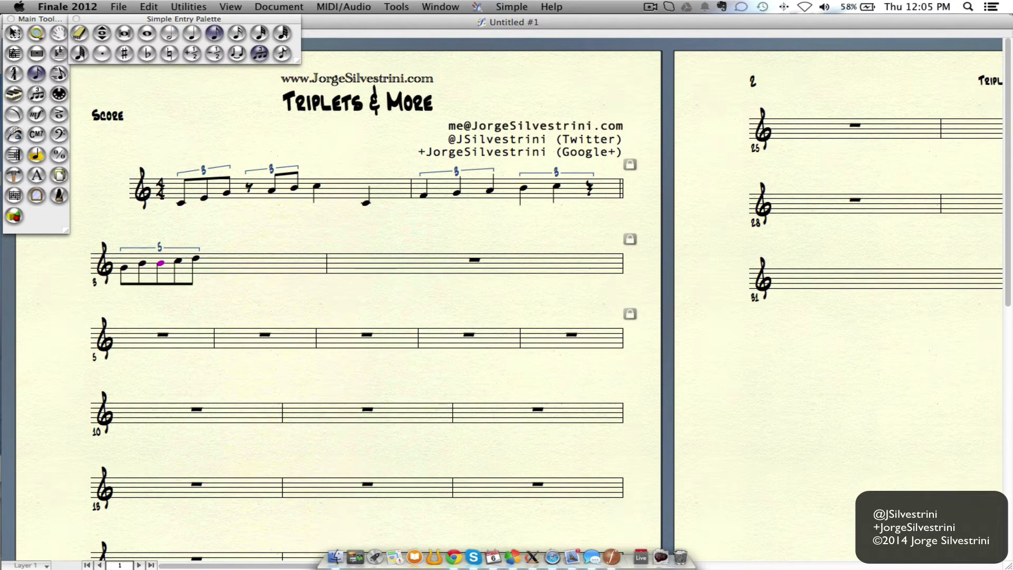
{"action": "key", "text": "Left"}
{"action": "key", "text": "Down"}
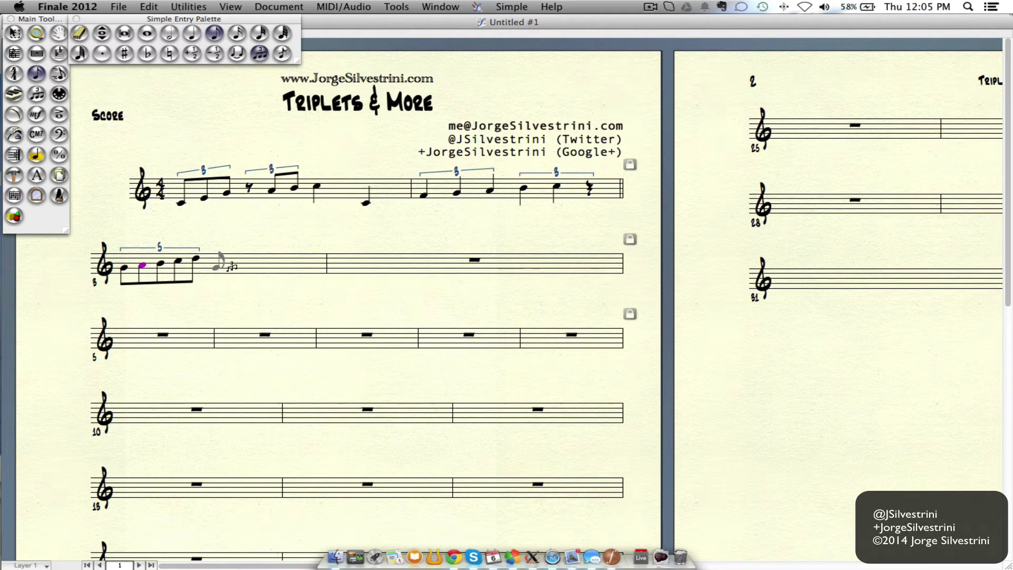
Start a 7-in-2 septuplet with B, A and G, then a rest
{"action": "left_click", "coordinate": [217, 266], "text": "alt"}
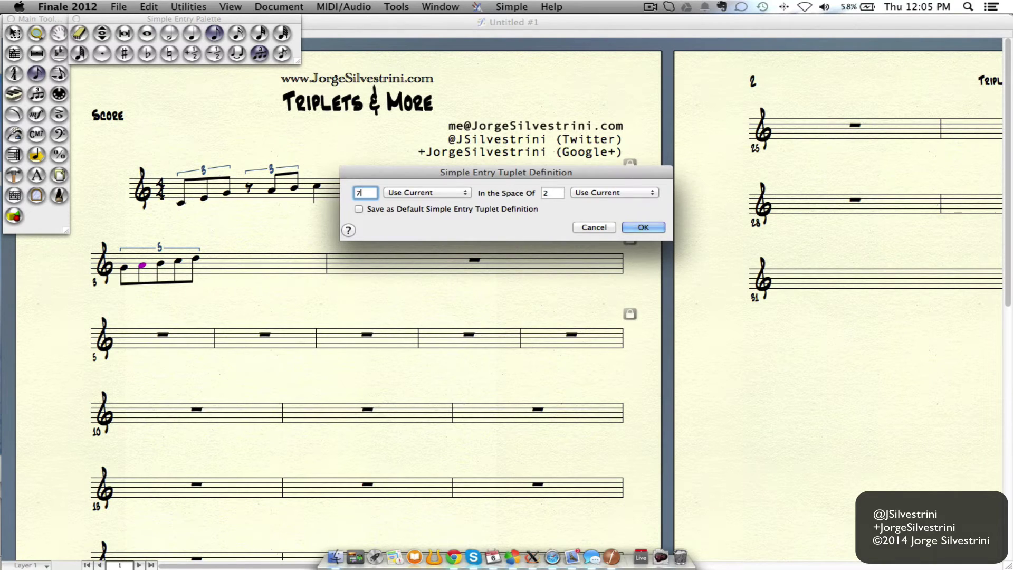
{"action": "left_click", "coordinate": [635, 230]}
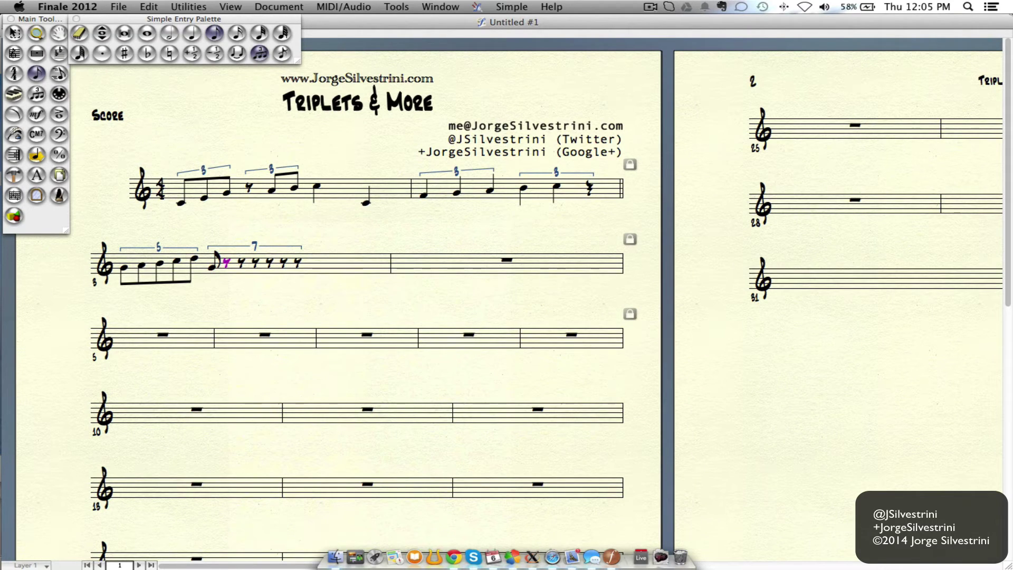
{"action": "key", "text": "b"}
{"action": "key", "text": "a"}
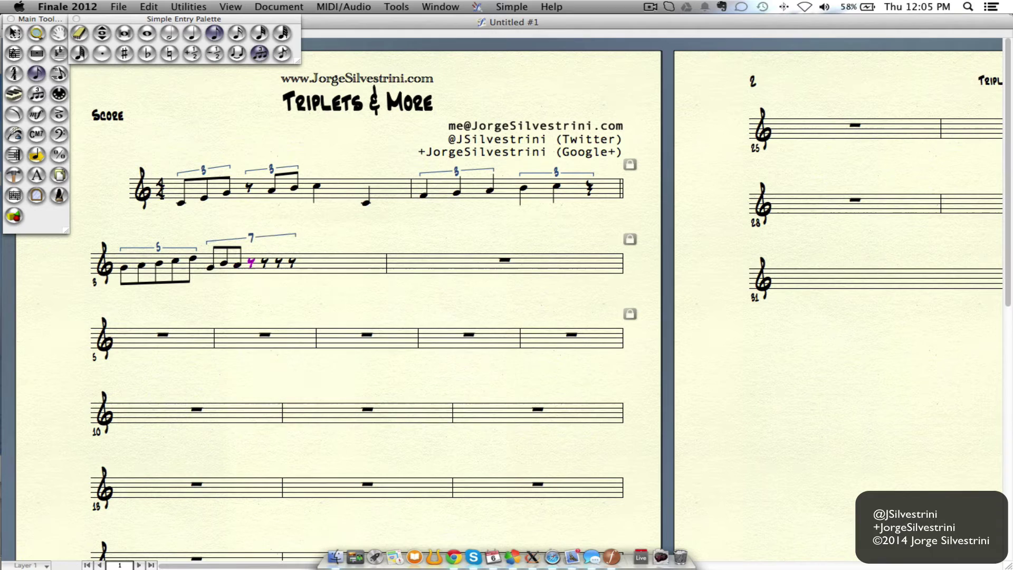
{"action": "key", "text": "g"}
{"action": "key", "text": "BackSpace"}
{"action": "key", "text": "Right"}
{"action": "key", "text": "super+c"}
{"action": "key", "text": "super+c"}
Finish the septuplet with B, G and F and close measure 3 with a half note
{"action": "key", "text": "b"}
{"action": "key", "text": "Right"}
{"action": "key", "text": "g"}
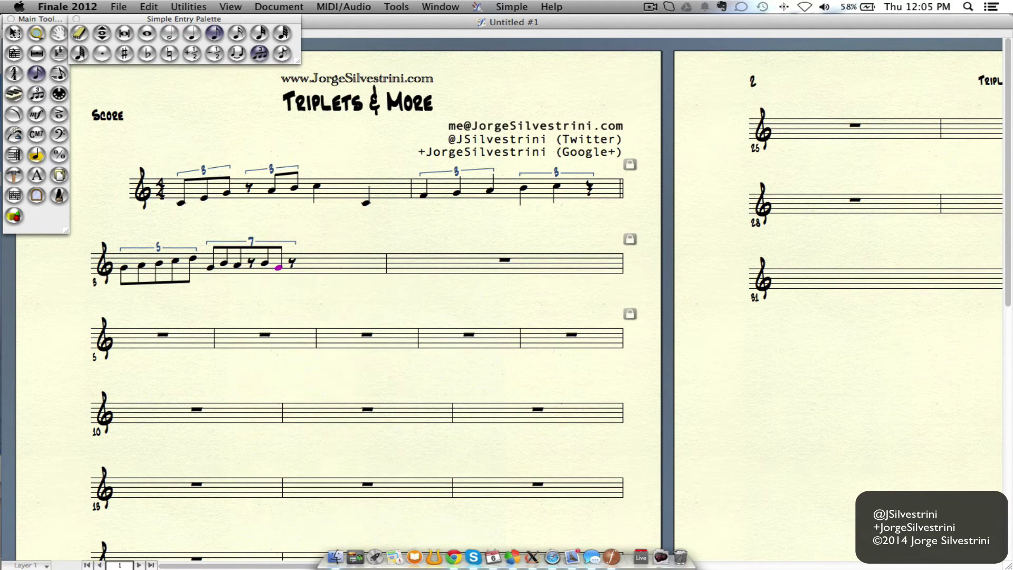
{"action": "key", "text": "Right"}
{"action": "key", "text": "f"}
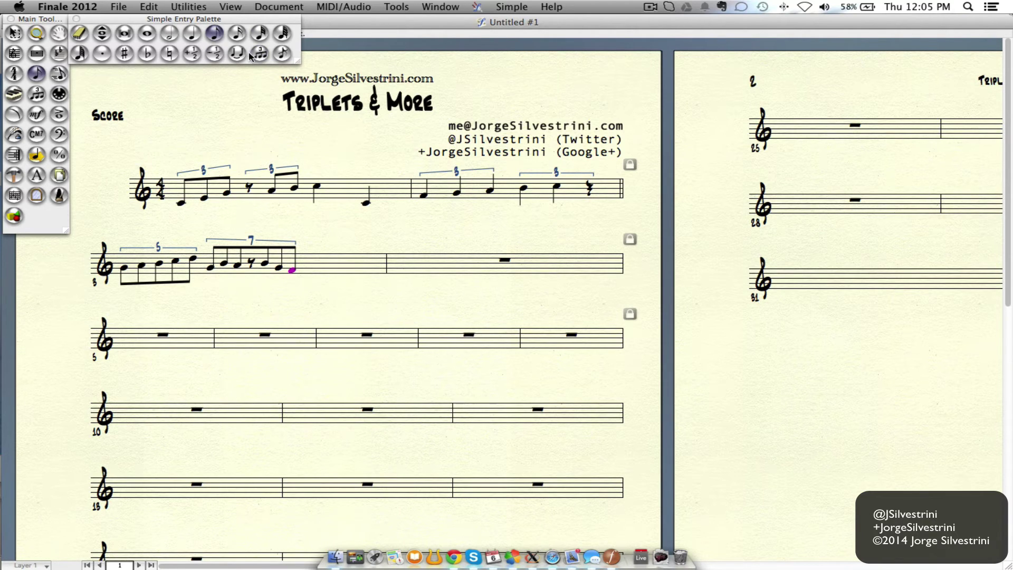
{"action": "left_click", "coordinate": [171, 38]}
{"action": "left_click", "coordinate": [306, 269]}
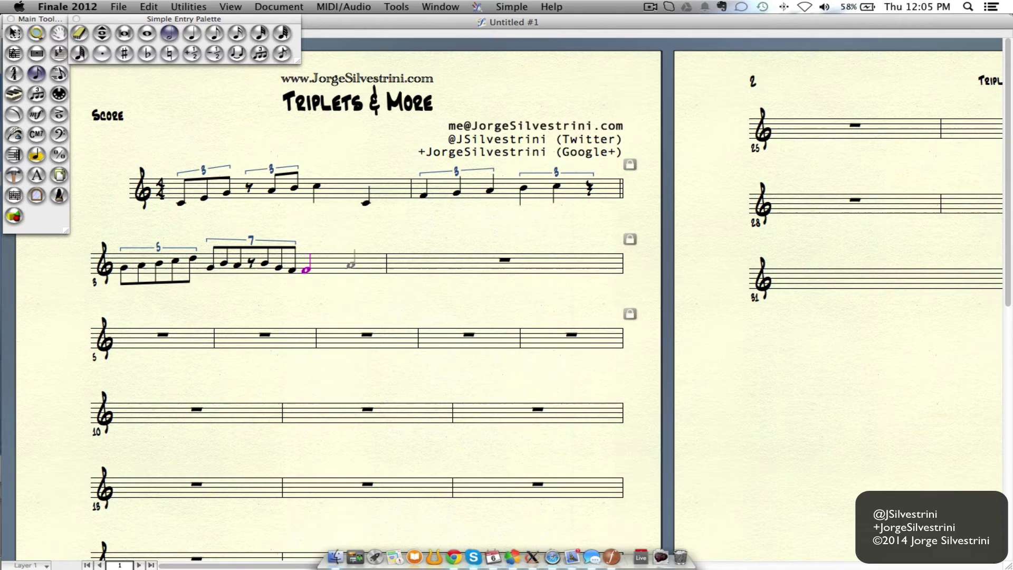
{"action": "left_click", "coordinate": [237, 33]}
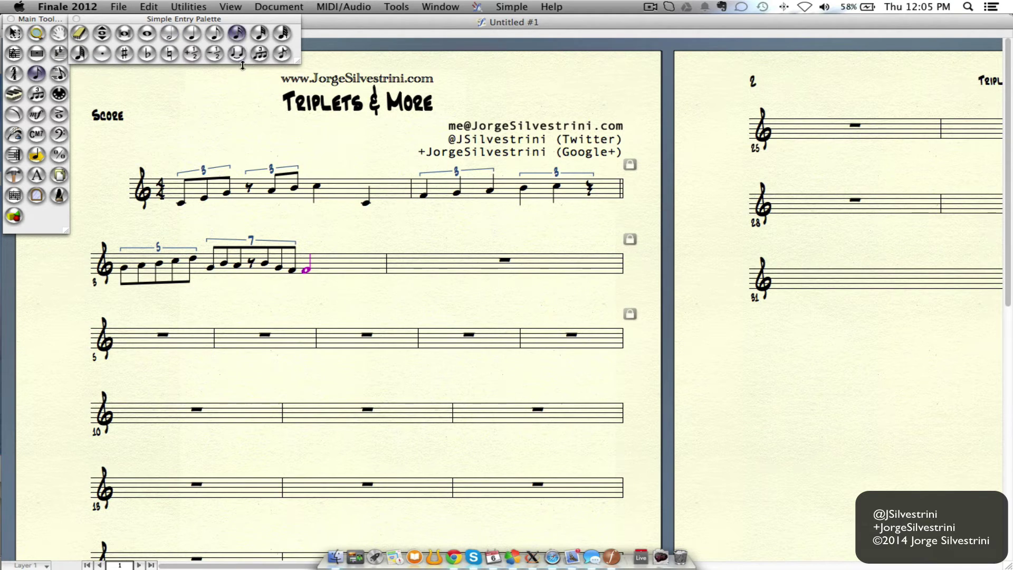
{"action": "left_click", "coordinate": [259, 53]}
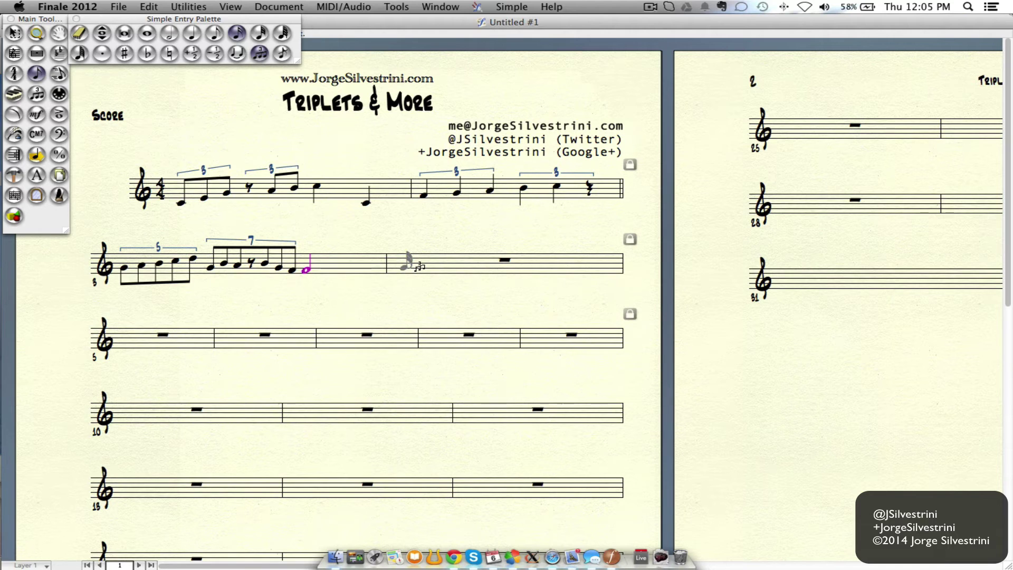
Define a sixteenth-note tuplet of 9 in the space of 4
{"action": "key", "text": "alt+9"}
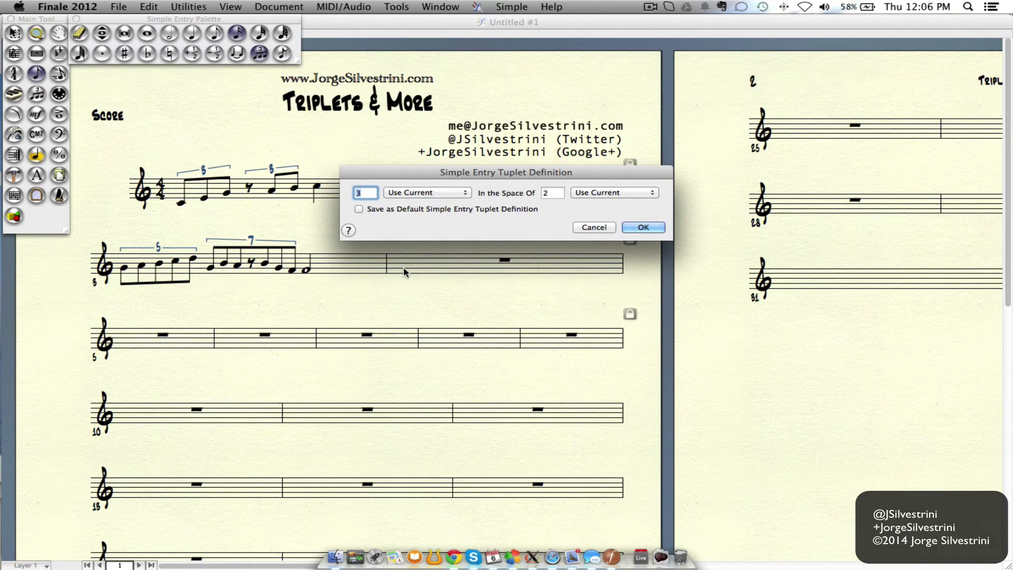
{"action": "type", "text": "9"}
{"action": "key", "text": "Tab"}
{"action": "type", "text": "4"}
{"action": "left_click", "coordinate": [625, 228]}
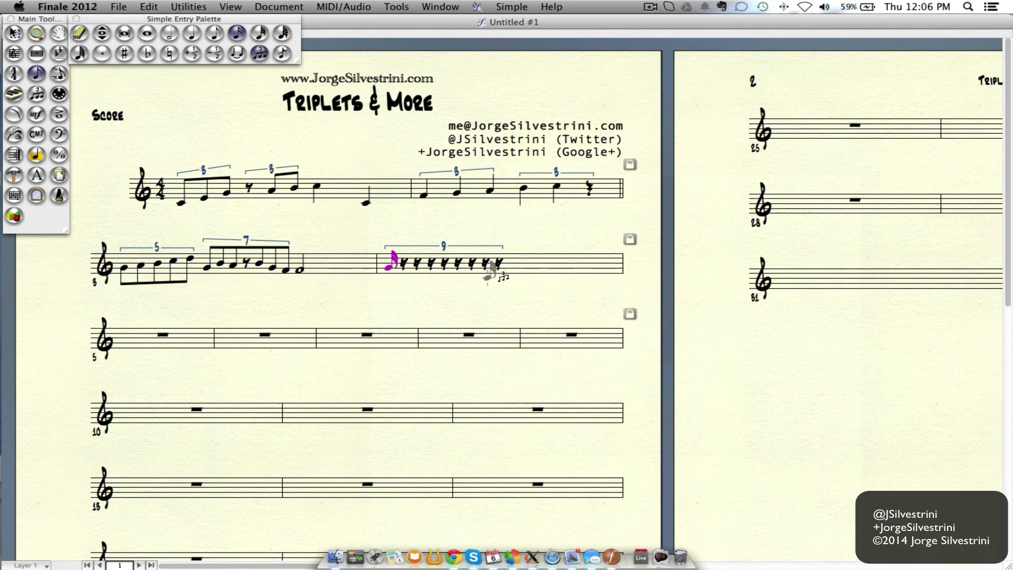
Enter the sixteenth notes of the nine-tuplet in measure 4, undoing the stray extra note
{"action": "left_click", "coordinate": [400, 267]}
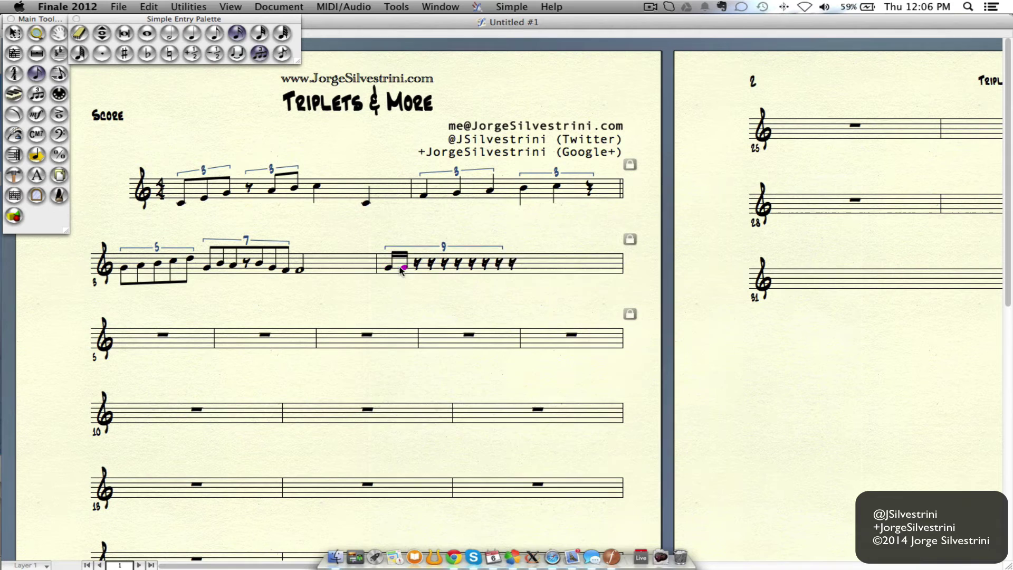
{"action": "left_click", "coordinate": [411, 269]}
{"action": "left_click", "coordinate": [422, 269]}
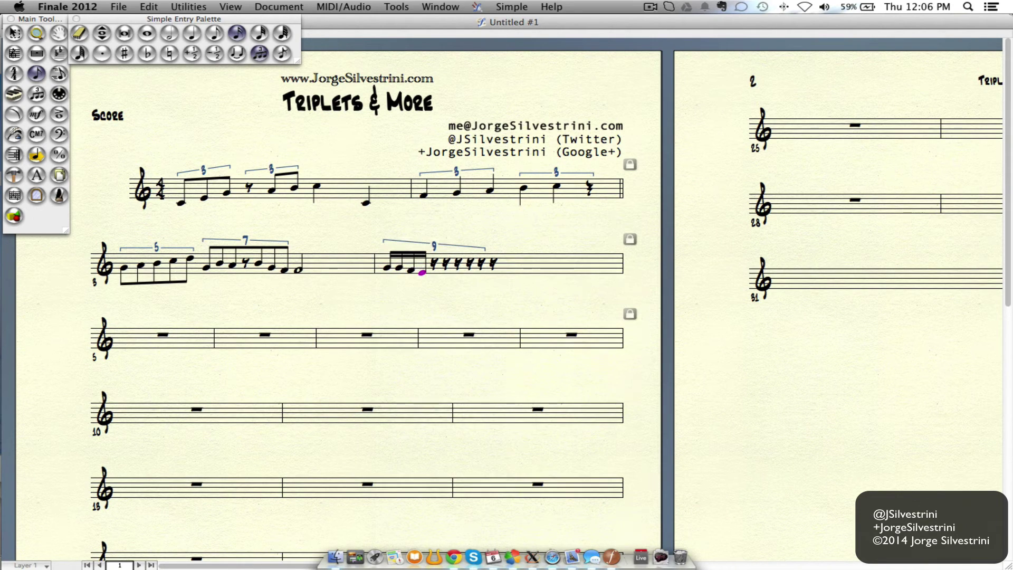
{"action": "left_click", "coordinate": [434, 271]}
{"action": "left_click", "coordinate": [446, 273]}
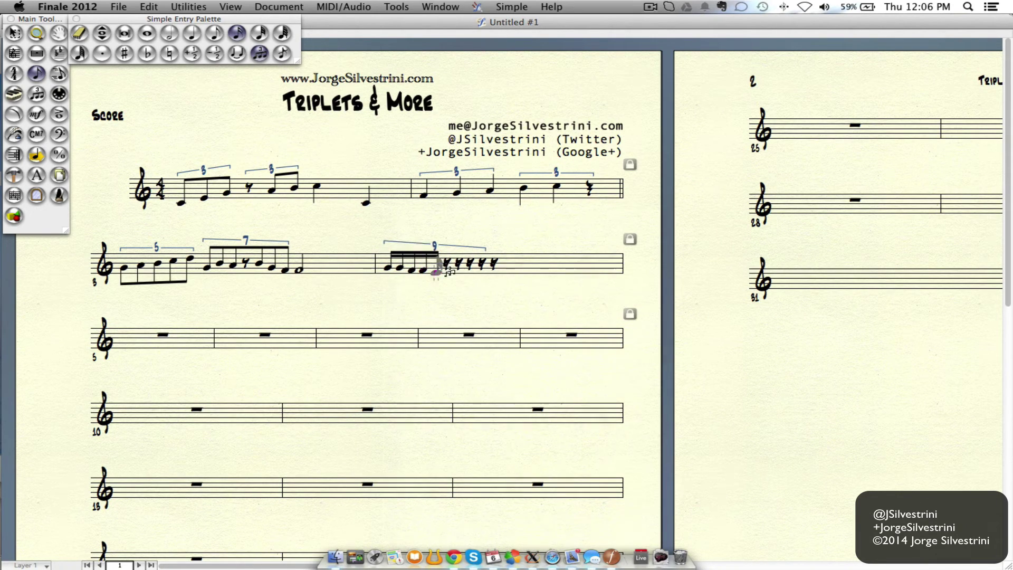
{"action": "left_click", "coordinate": [458, 274]}
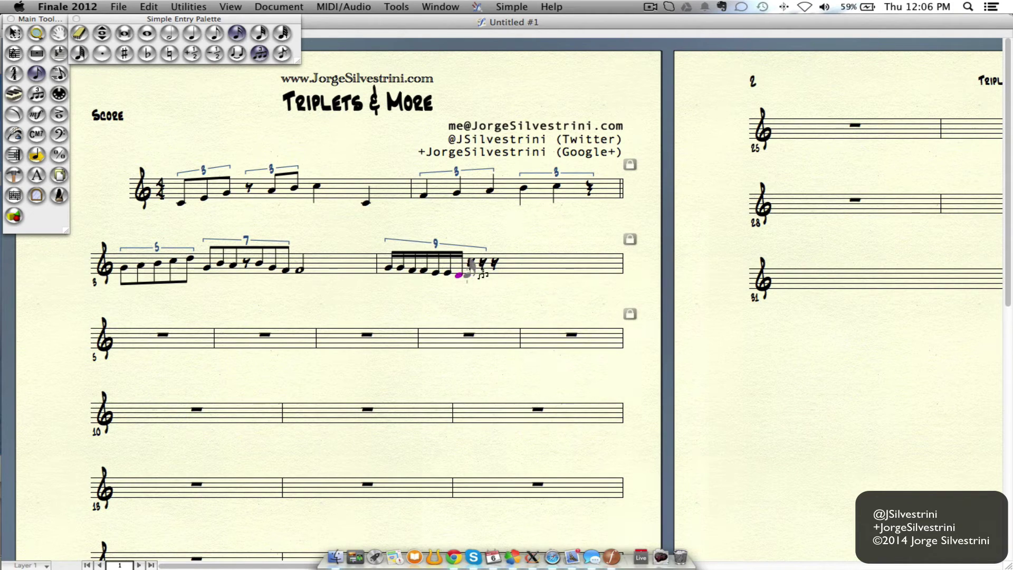
{"action": "left_click", "coordinate": [470, 275]}
{"action": "left_click", "coordinate": [481, 275]}
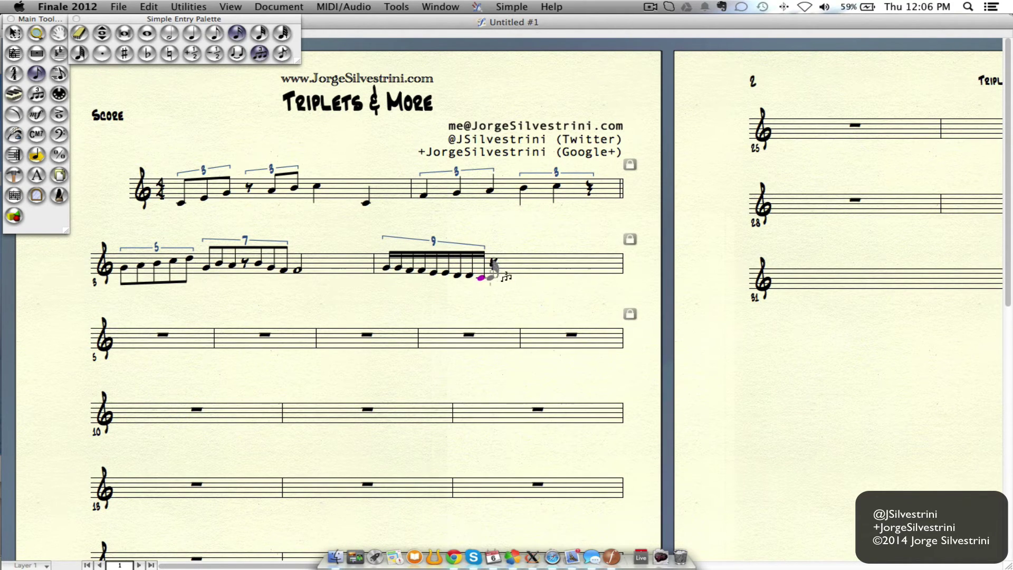
{"action": "key", "text": "super+z"}
Delete the rest after the nine-tuplet and add a dotted half note
{"action": "key", "text": "Escape"}
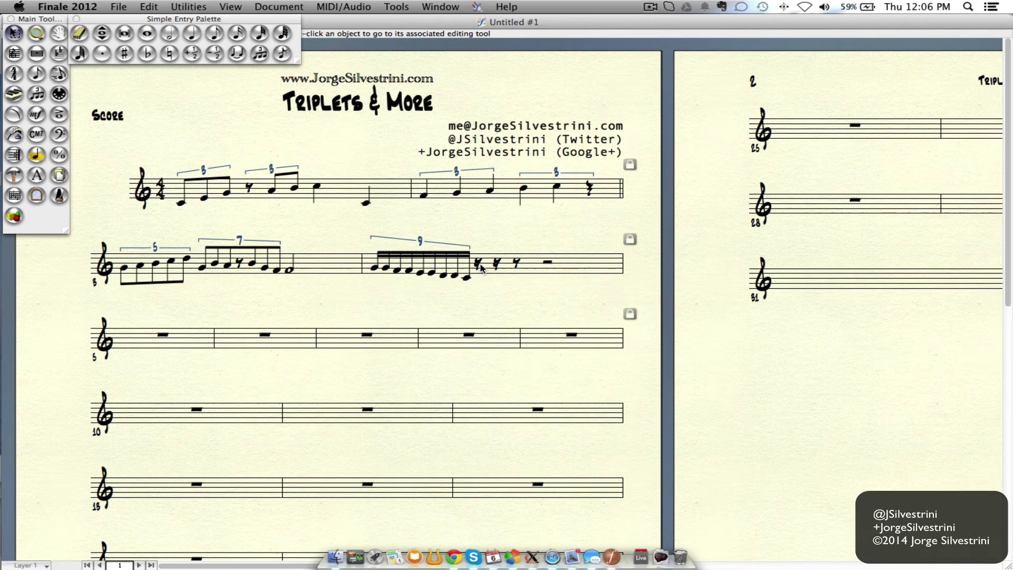
{"action": "double_click", "coordinate": [480, 266]}
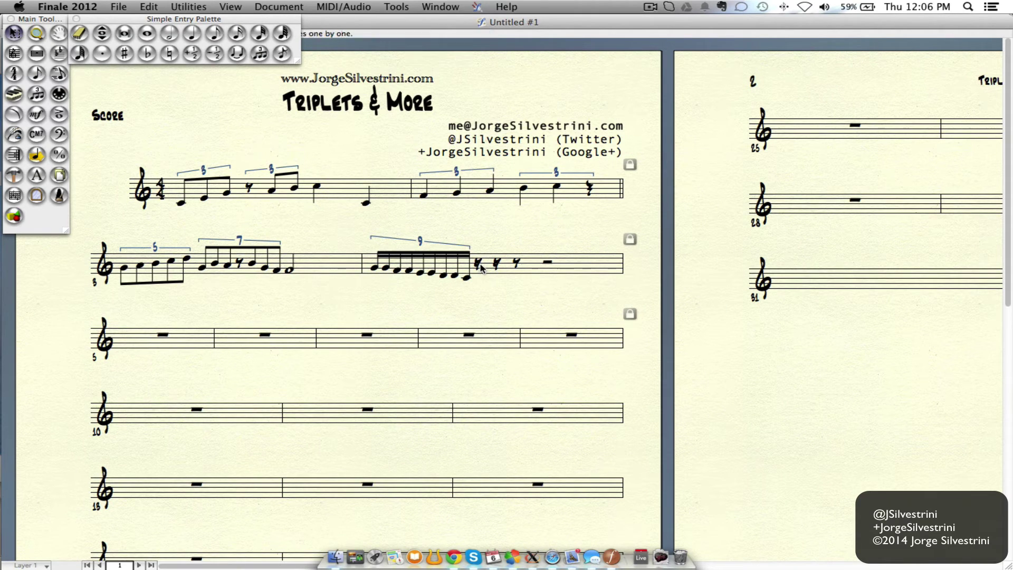
{"action": "key", "text": "Delete"}
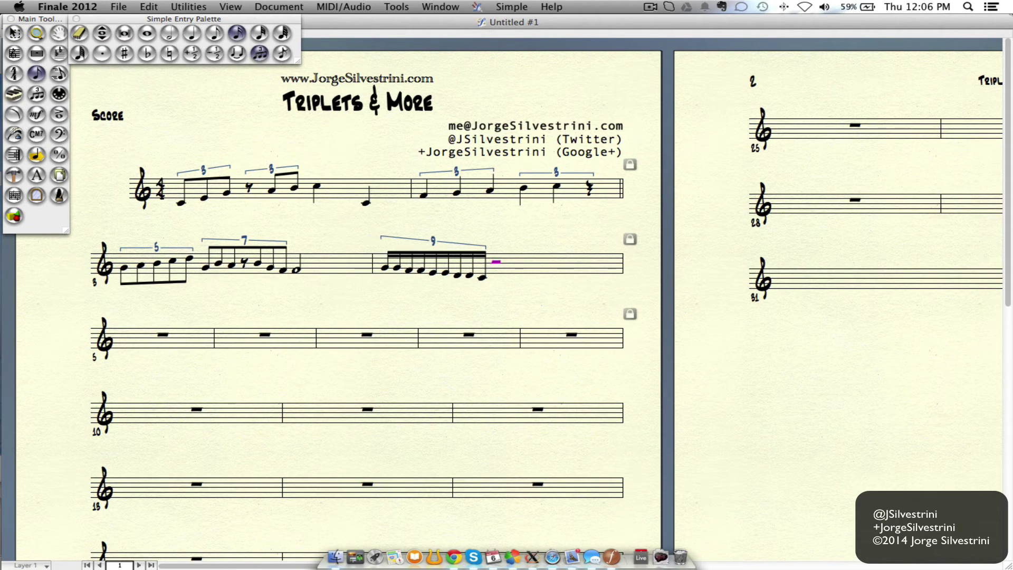
{"action": "left_click", "coordinate": [170, 33]}
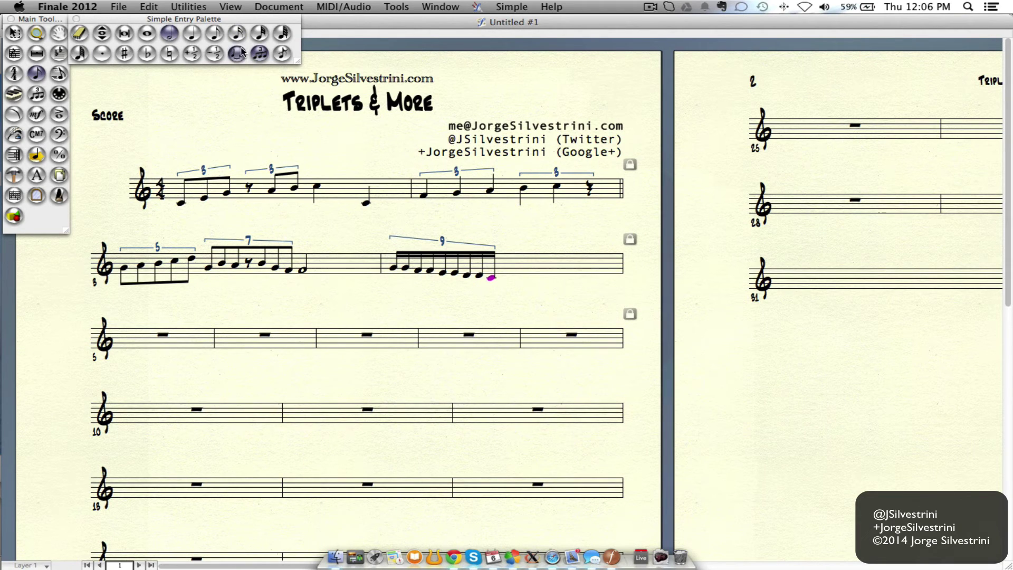
{"action": "left_click", "coordinate": [259, 54]}
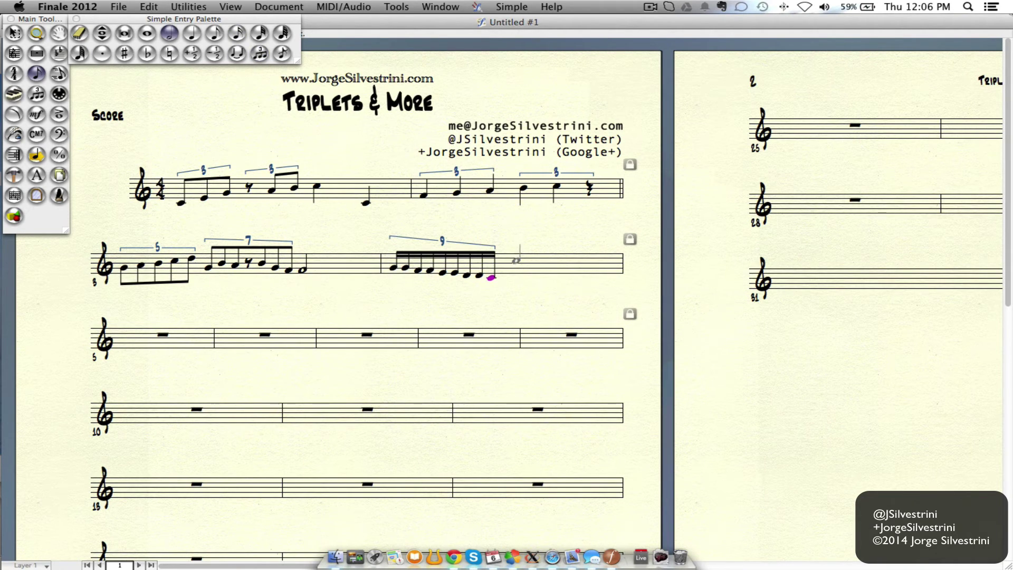
{"action": "left_click", "coordinate": [517, 262]}
{"action": "key", "text": "period"}
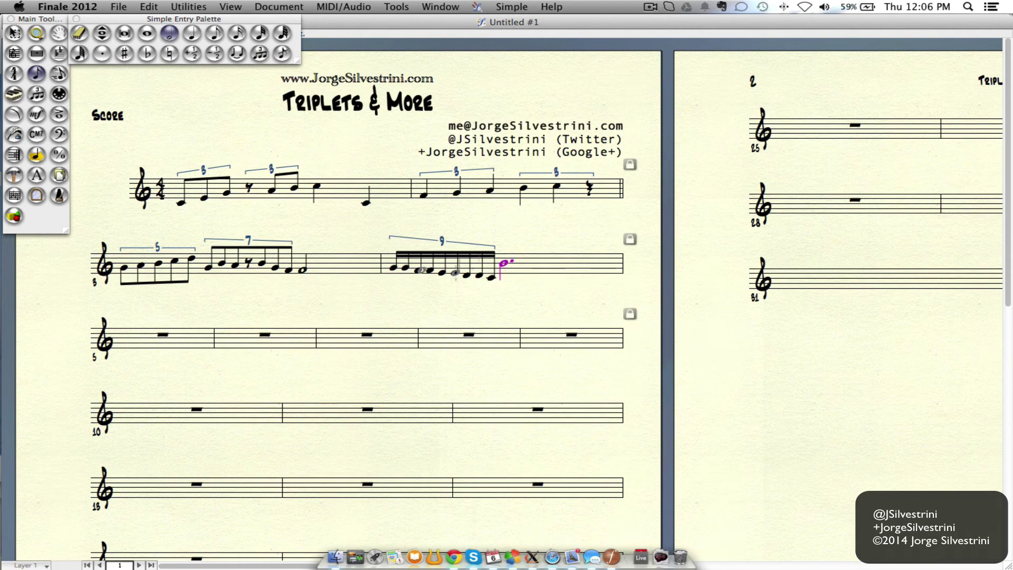
{"action": "key", "text": "Escape"}
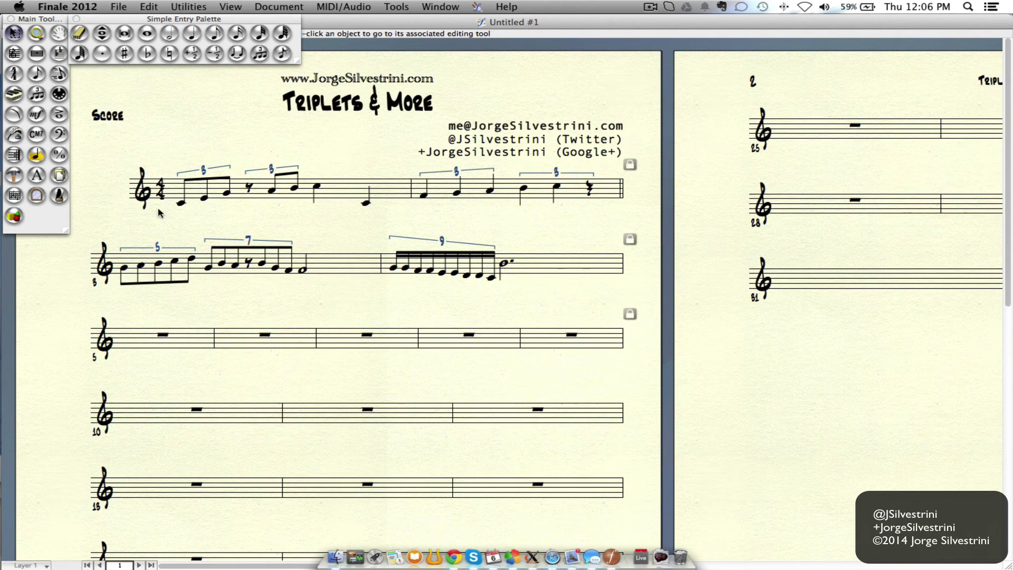
Set measure 4's barline to Double and deselect the measure
{"action": "right_click", "coordinate": [534, 271]}
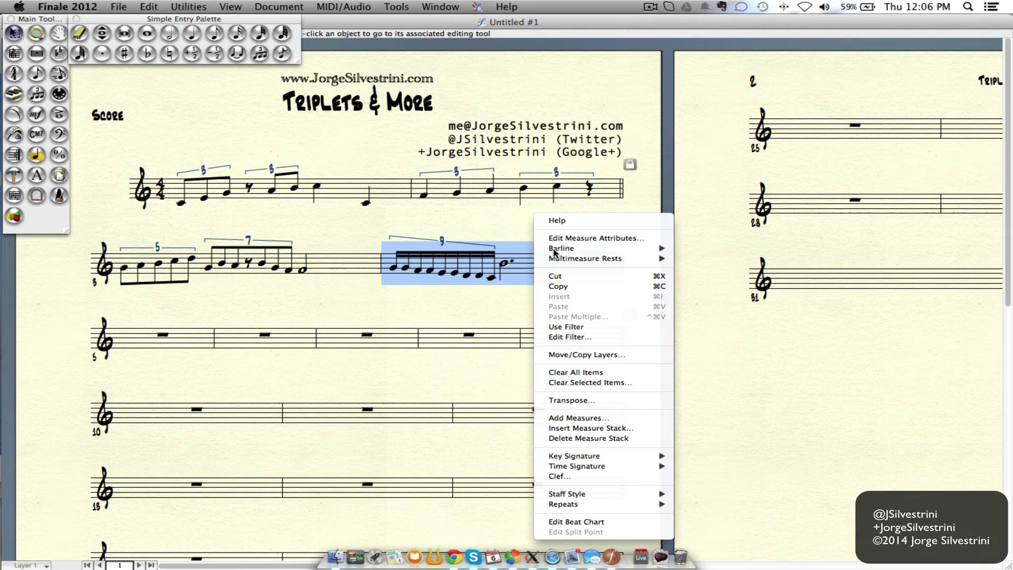
{"action": "mouse_move", "coordinate": [589, 249]}
{"action": "left_click", "coordinate": [687, 258]}
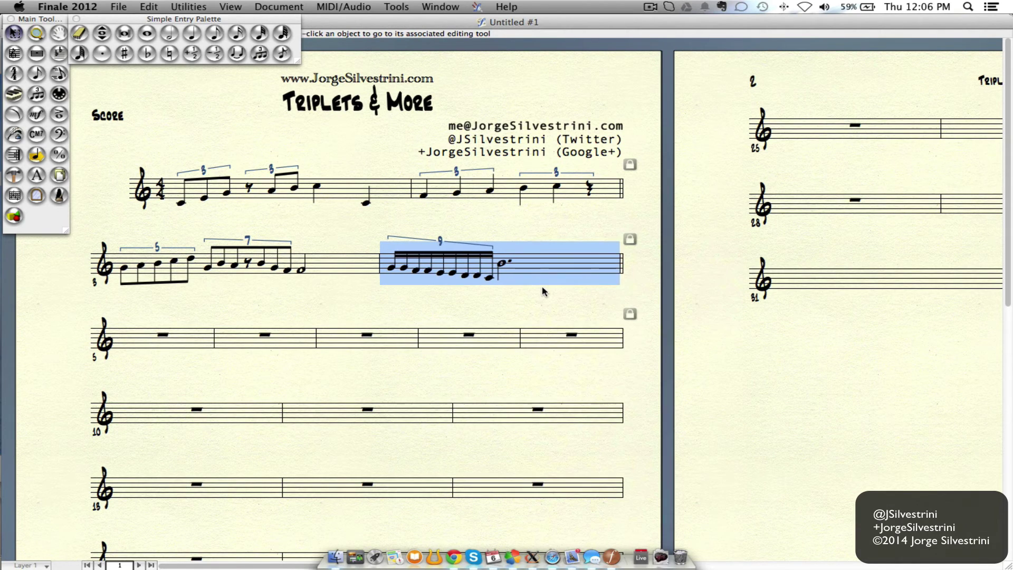
{"action": "left_click", "coordinate": [413, 309]}
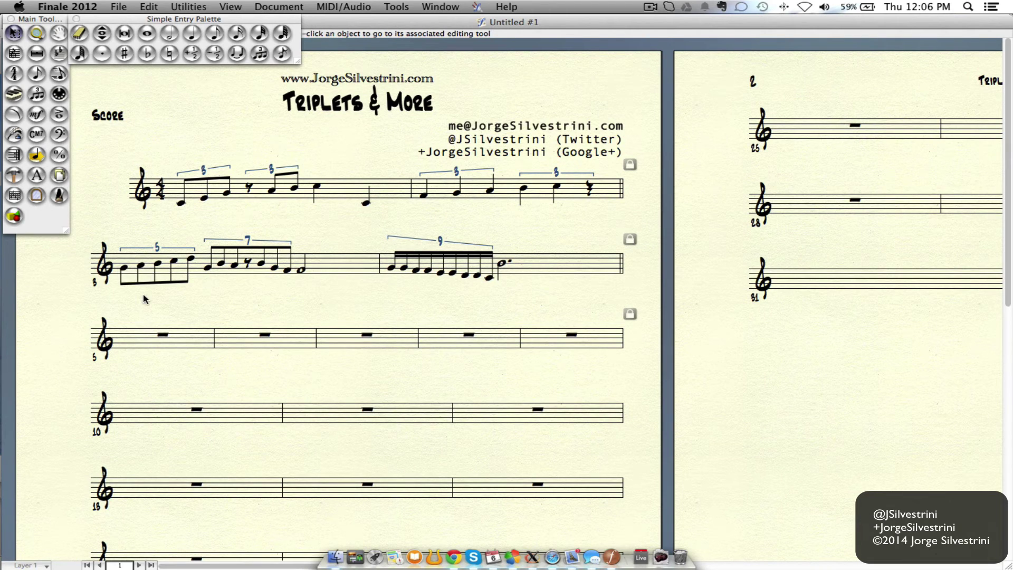
With the eighth-note duration, define a tuplet of 2 in the space of 1
{"action": "left_click", "coordinate": [259, 54]}
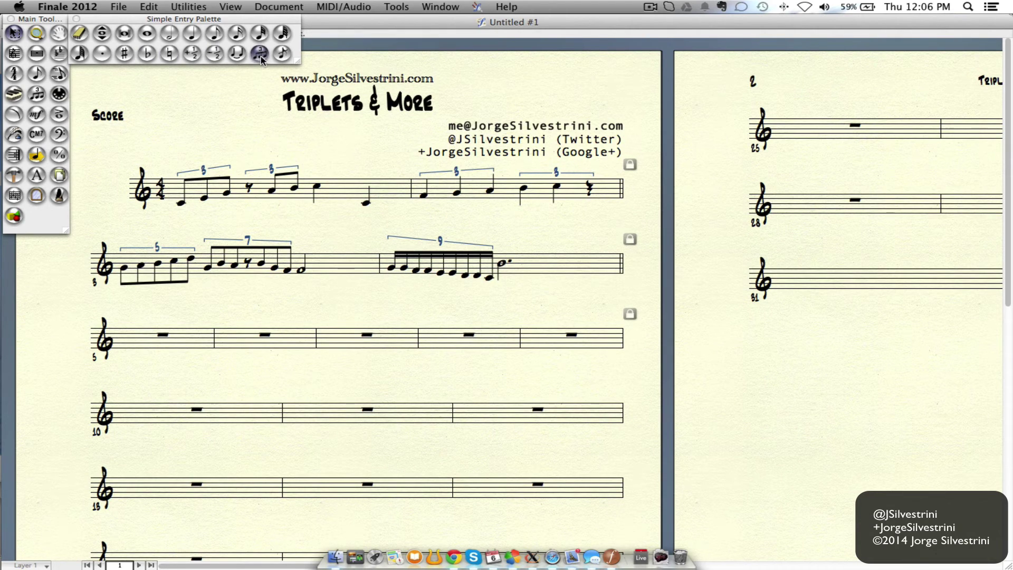
{"action": "left_click", "coordinate": [169, 33]}
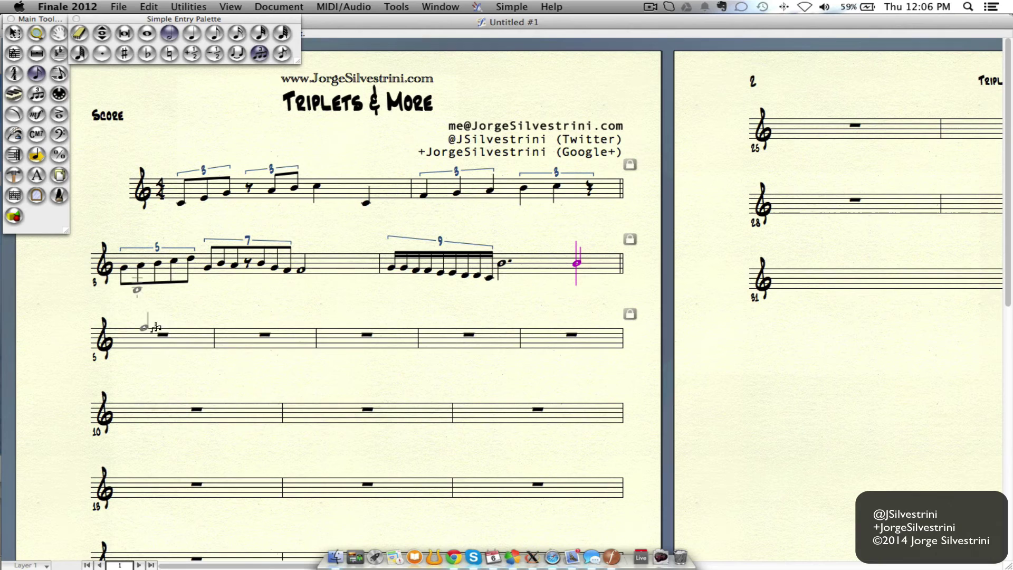
{"action": "key", "text": "6"}
{"action": "key", "text": "5"}
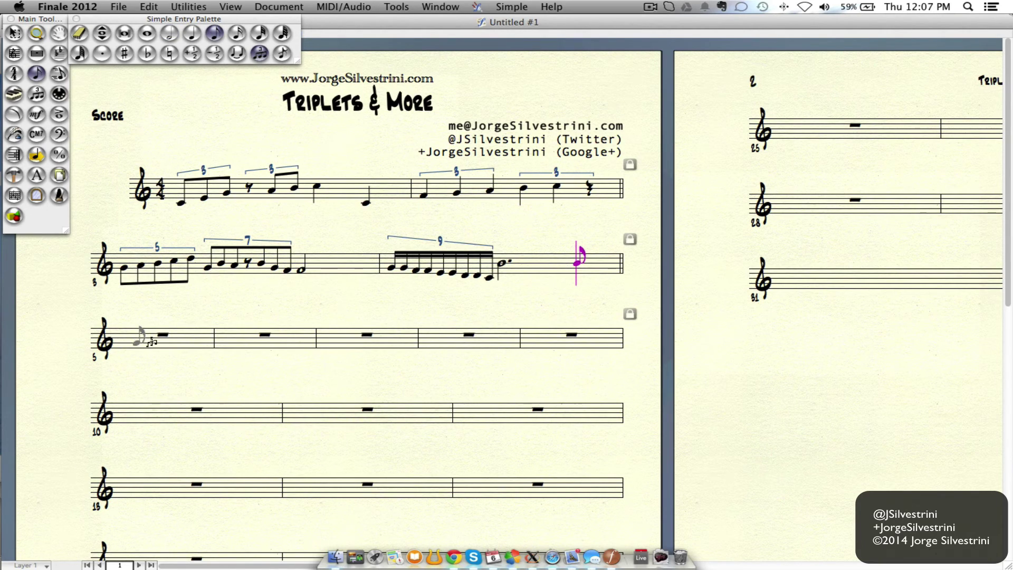
{"action": "key", "text": "alt+9"}
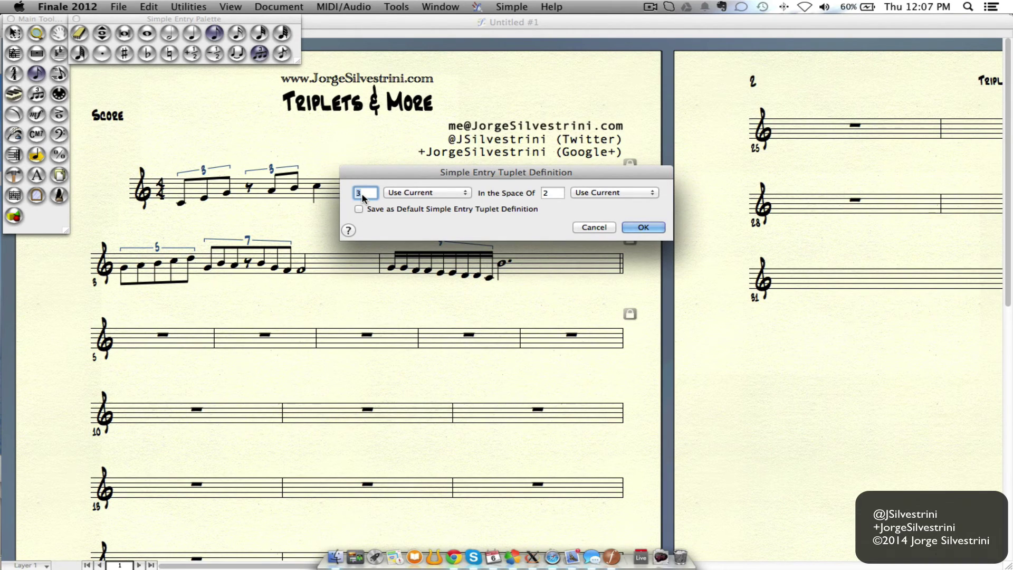
{"action": "type", "text": "2"}
{"action": "left_click", "coordinate": [547, 194]}
{"action": "type", "text": "1"}
{"action": "left_click", "coordinate": [643, 227]}
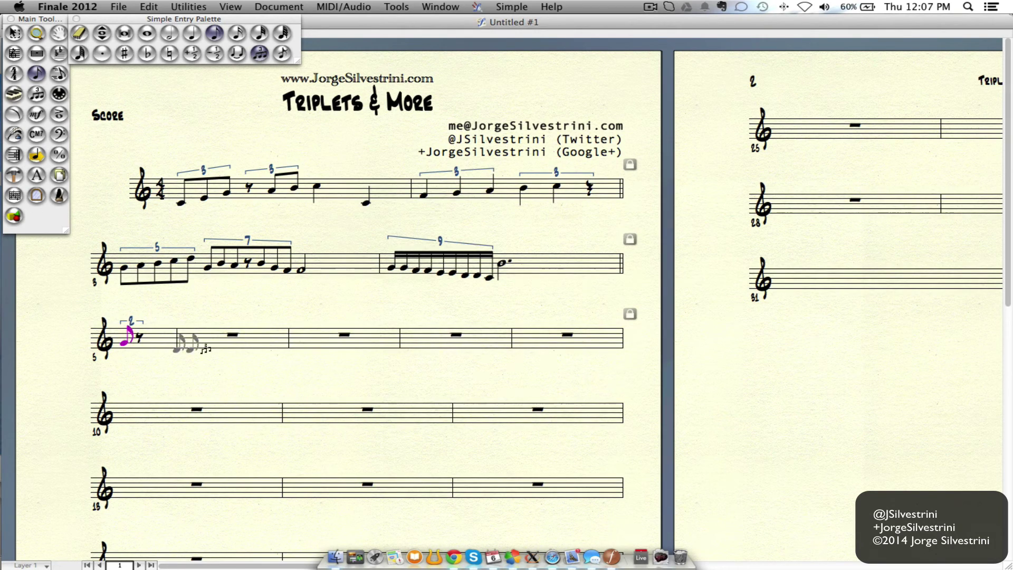
Complete the duplet and enter three eighths of the following triplet group in measure 5
{"action": "left_click", "coordinate": [134, 343]}
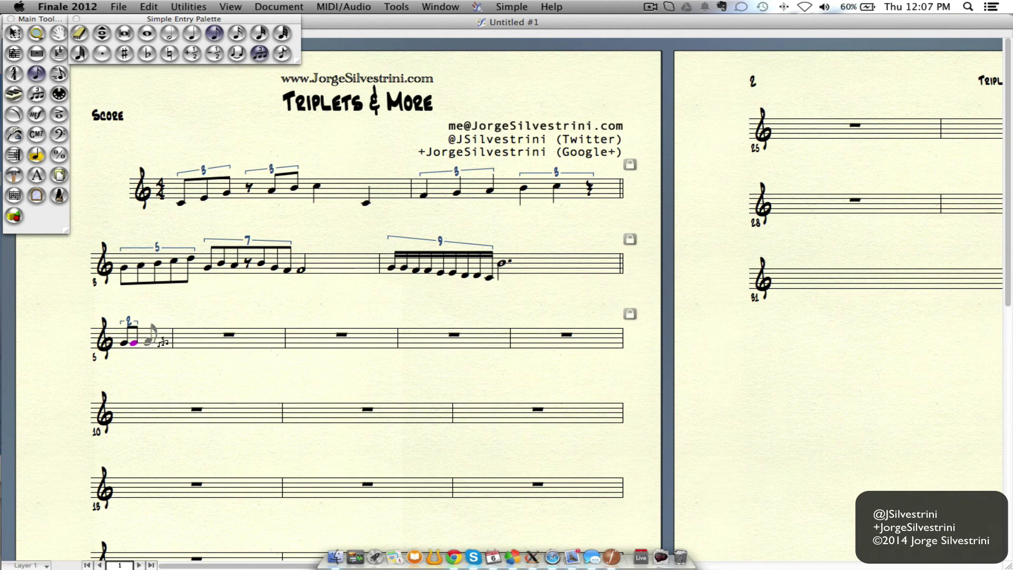
{"action": "left_click", "coordinate": [143, 342]}
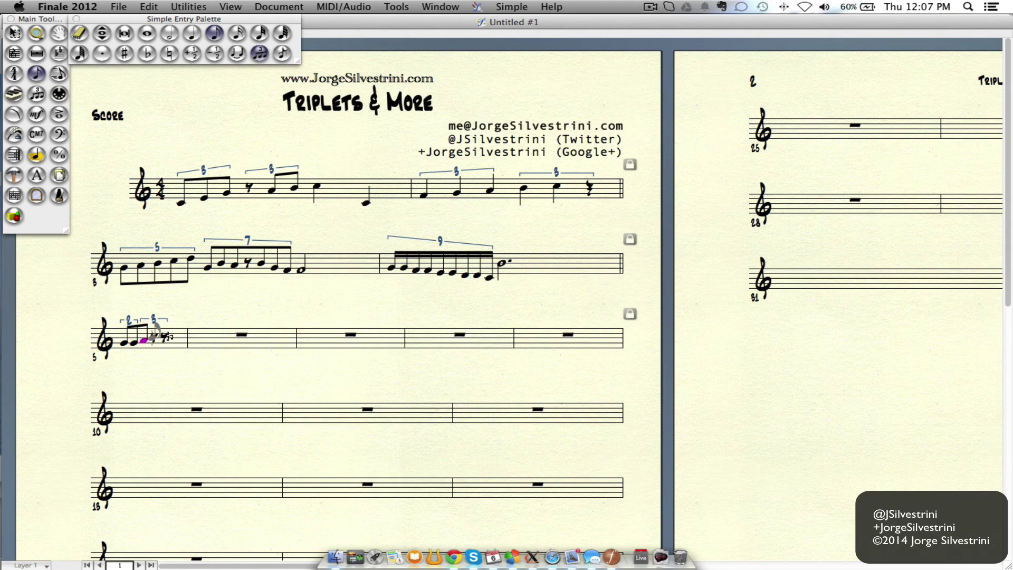
{"action": "left_click", "coordinate": [154, 338]}
{"action": "left_click", "coordinate": [163, 335]}
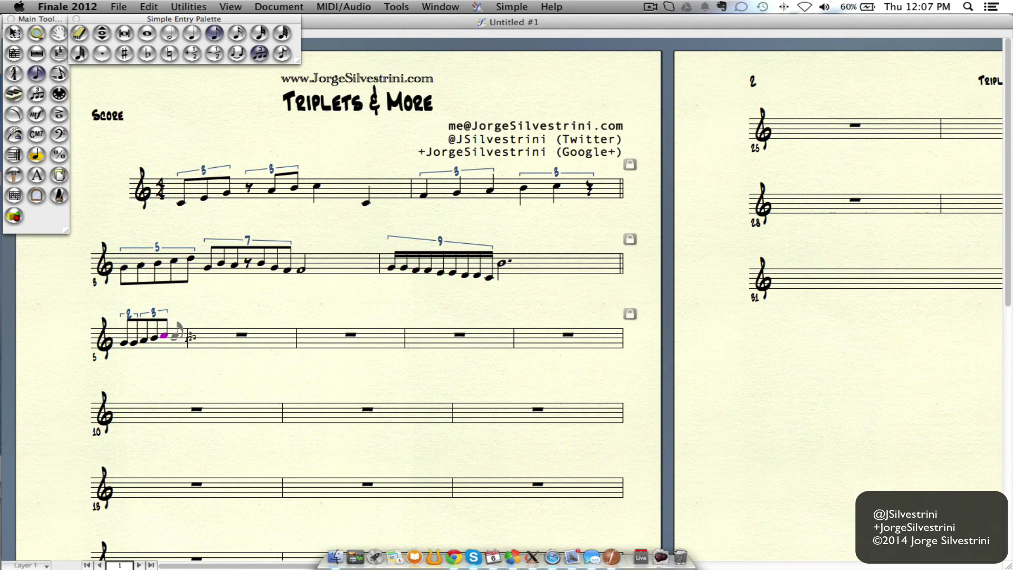
End note entry with measure 5 filled by rests, then pull measure 8 up so the third system holds measures 5–8
{"action": "key", "text": "Escape"}
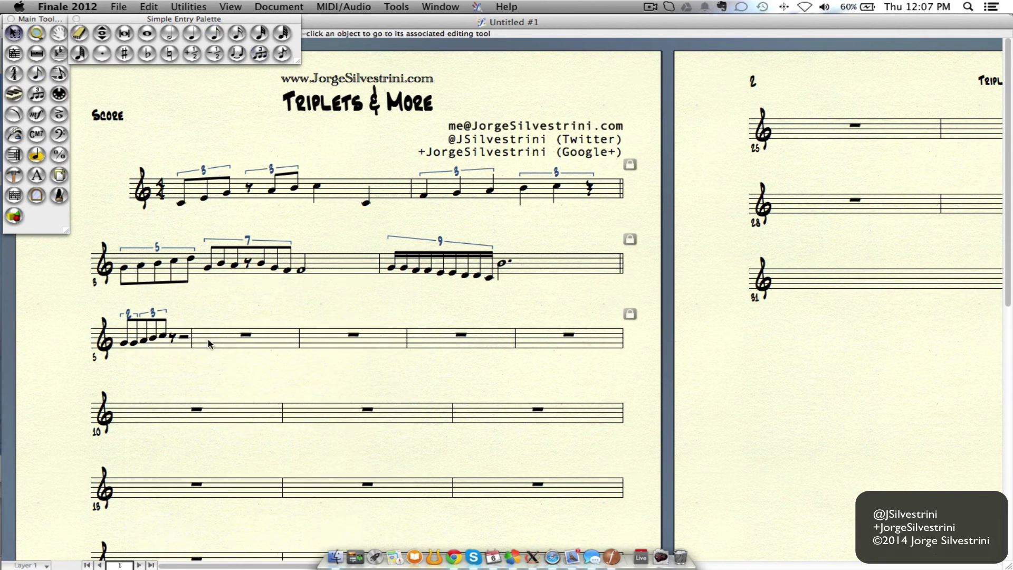
{"action": "left_click", "coordinate": [209, 344]}
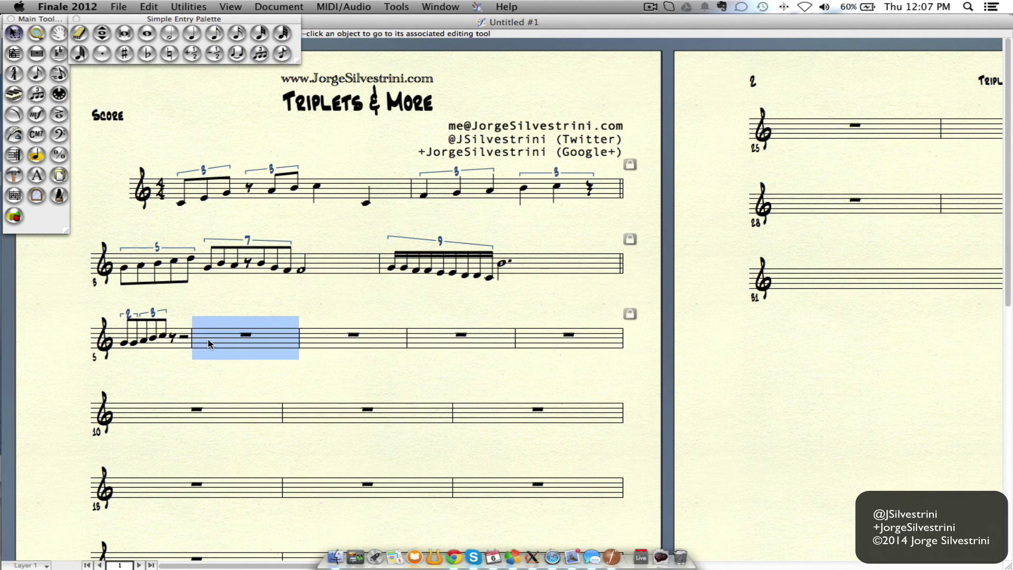
{"action": "key", "text": "Down"}
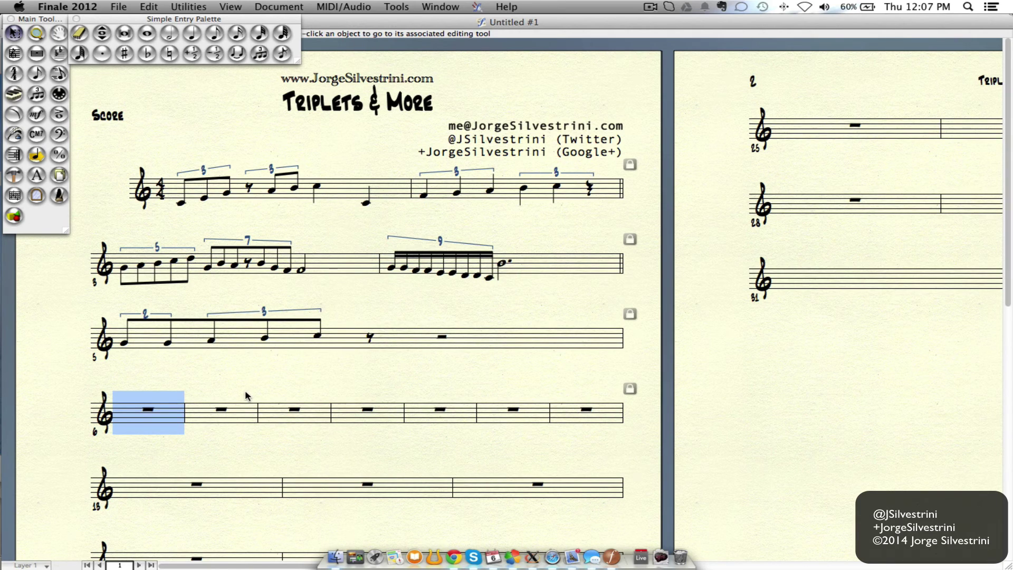
{"action": "key", "text": "Up"}
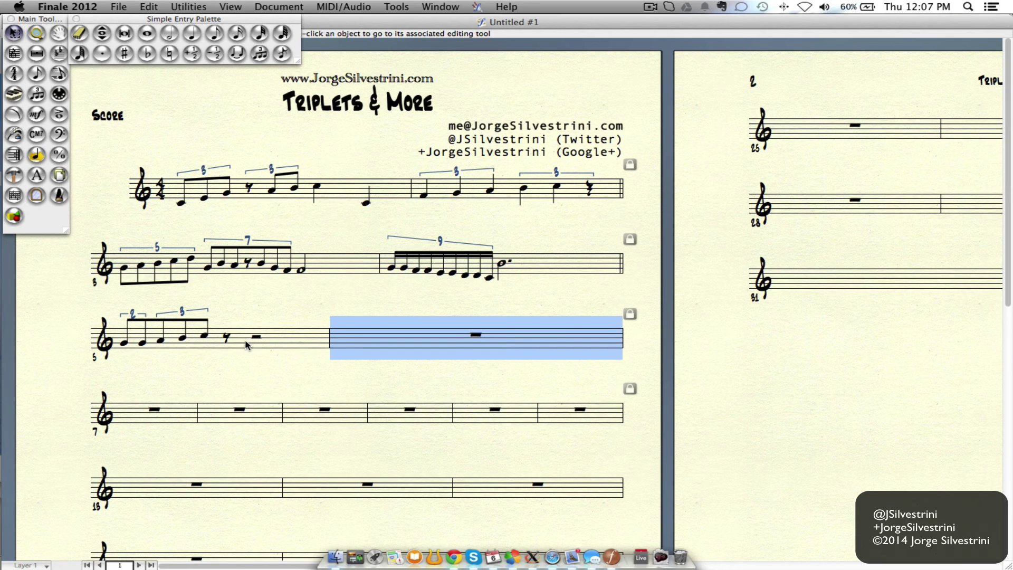
{"action": "left_click", "coordinate": [226, 416]}
{"action": "key", "text": "Up"}
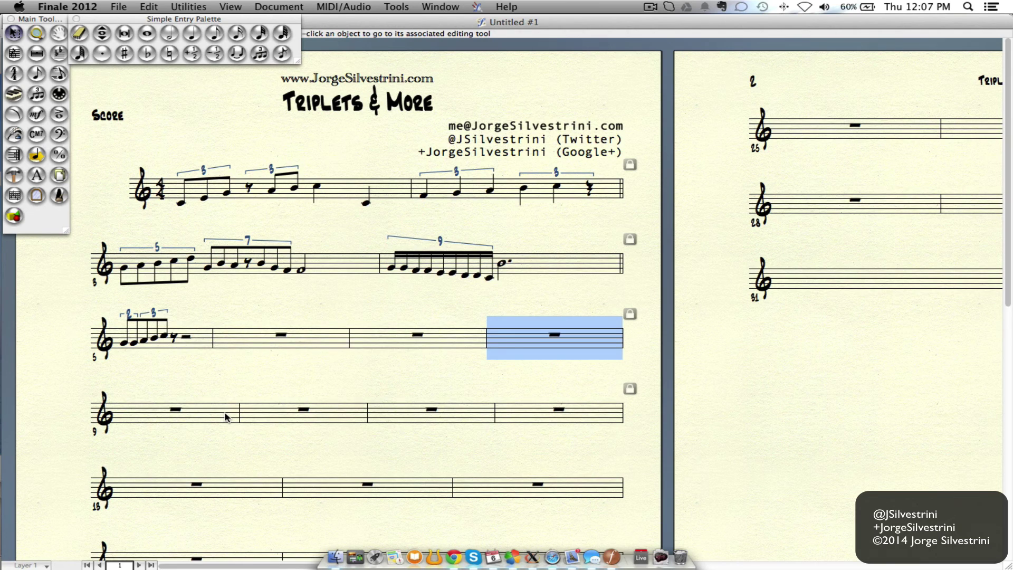